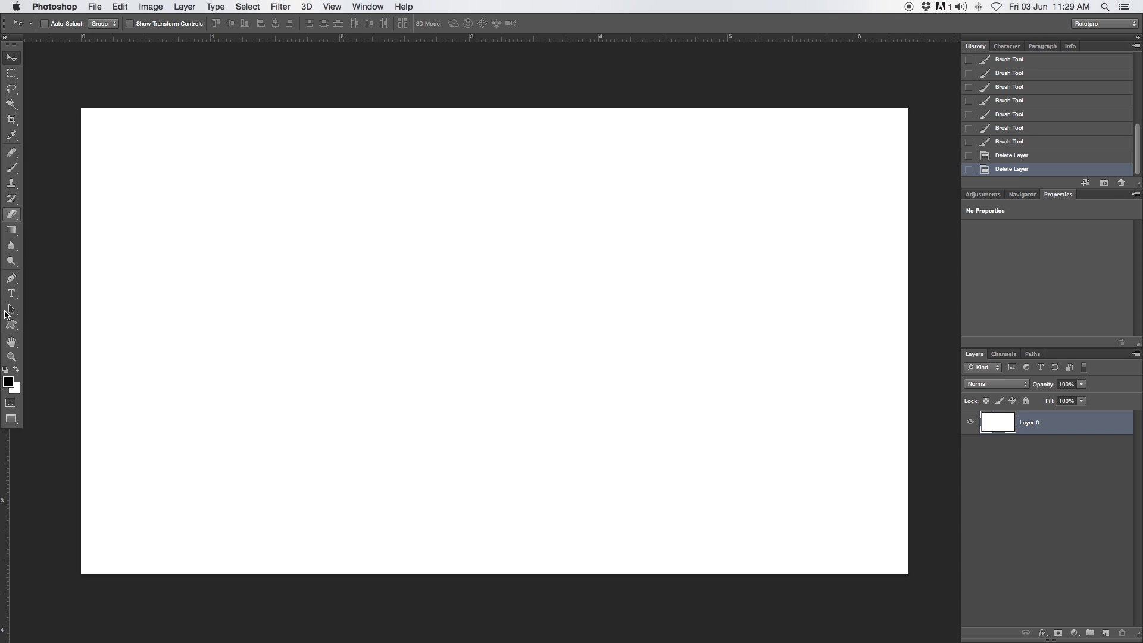
# - Examine the tools grouped with the Brush Tool, ending with the Brush Tool active
pyautogui.click(12, 169)
pyautogui.click(11, 170)
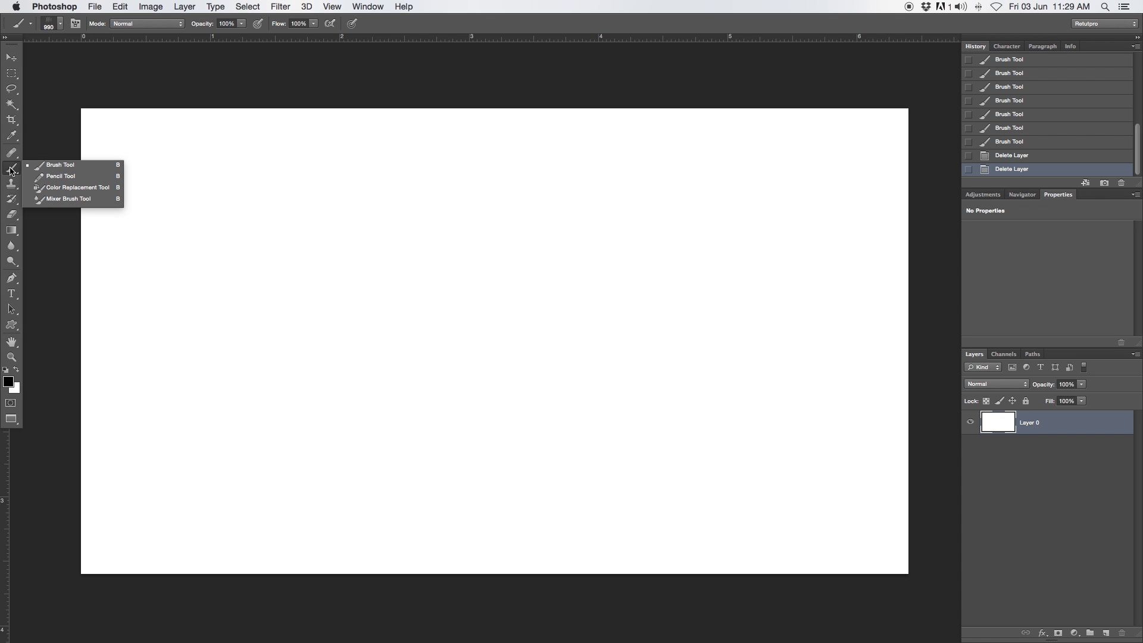
pyautogui.click(69, 179)
pyautogui.click(12, 170)
pyautogui.click(59, 165)
pyautogui.click(14, 171)
pyautogui.click(13, 172)
pyautogui.click(11, 173)
pyautogui.click(31, 166)
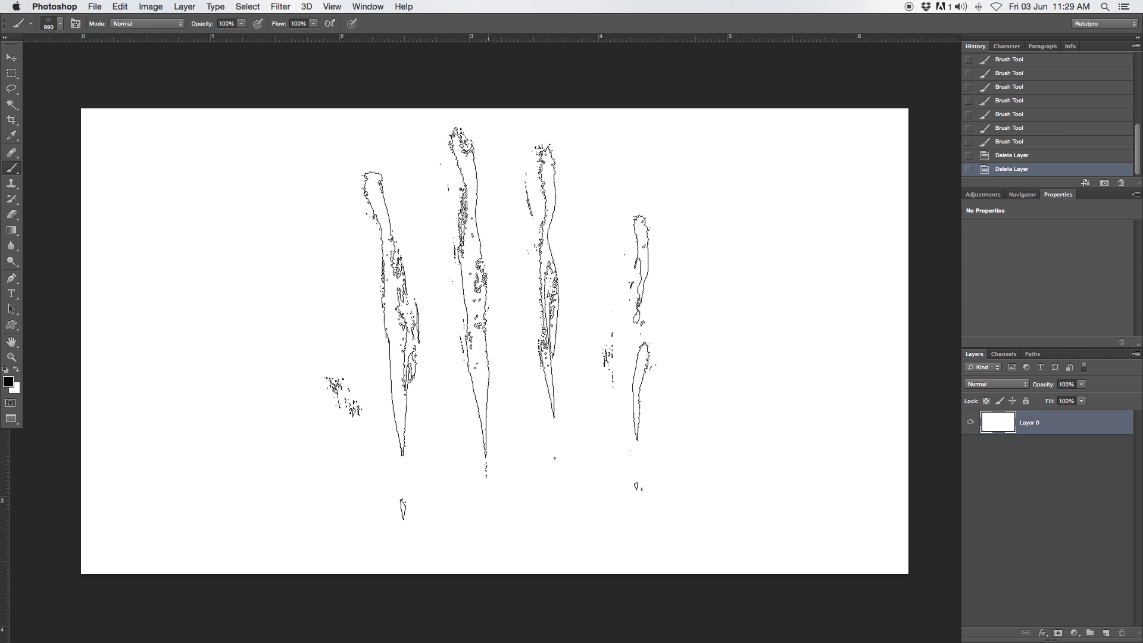
# - Switch back and forth between the Move and Brush tools, ending with the Move tool active
pyautogui.press('v')
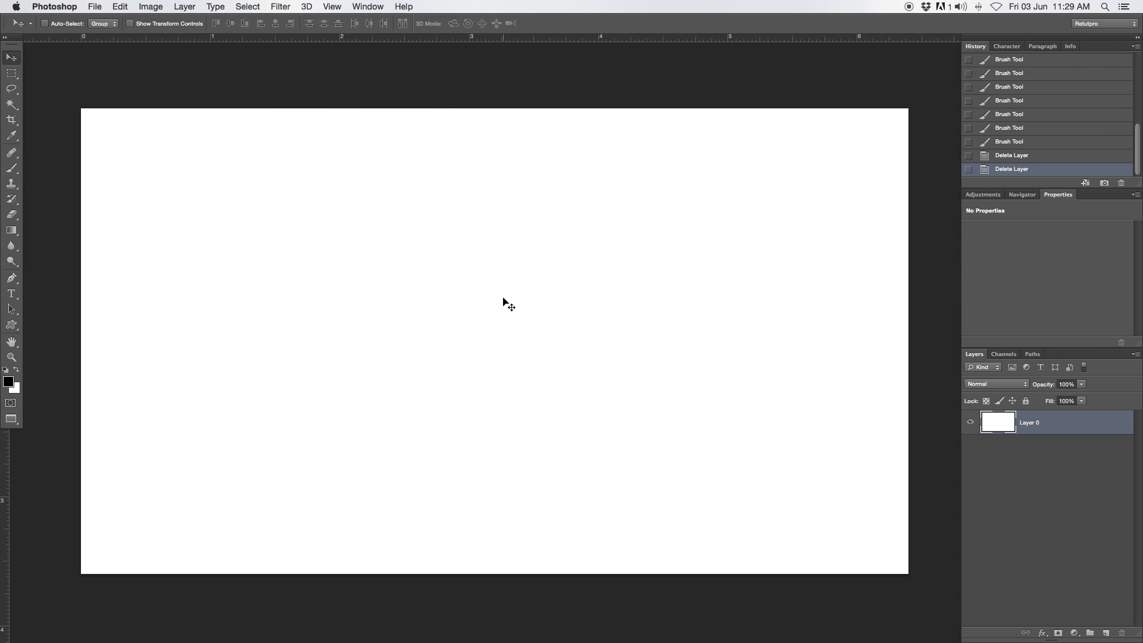
pyautogui.press('b')
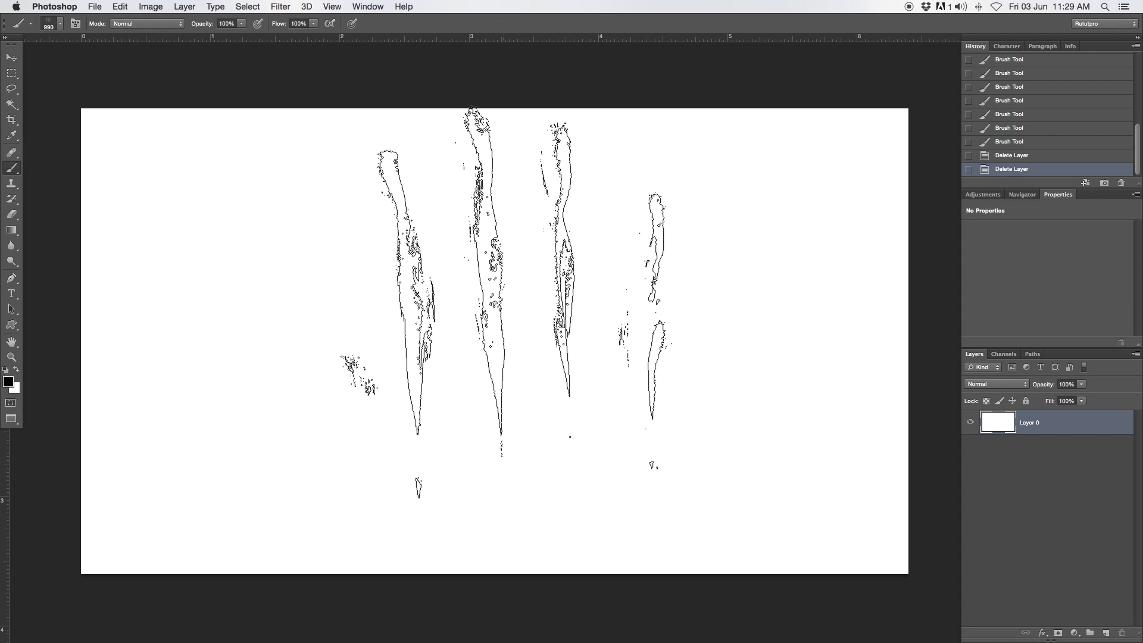
pyautogui.press('v')
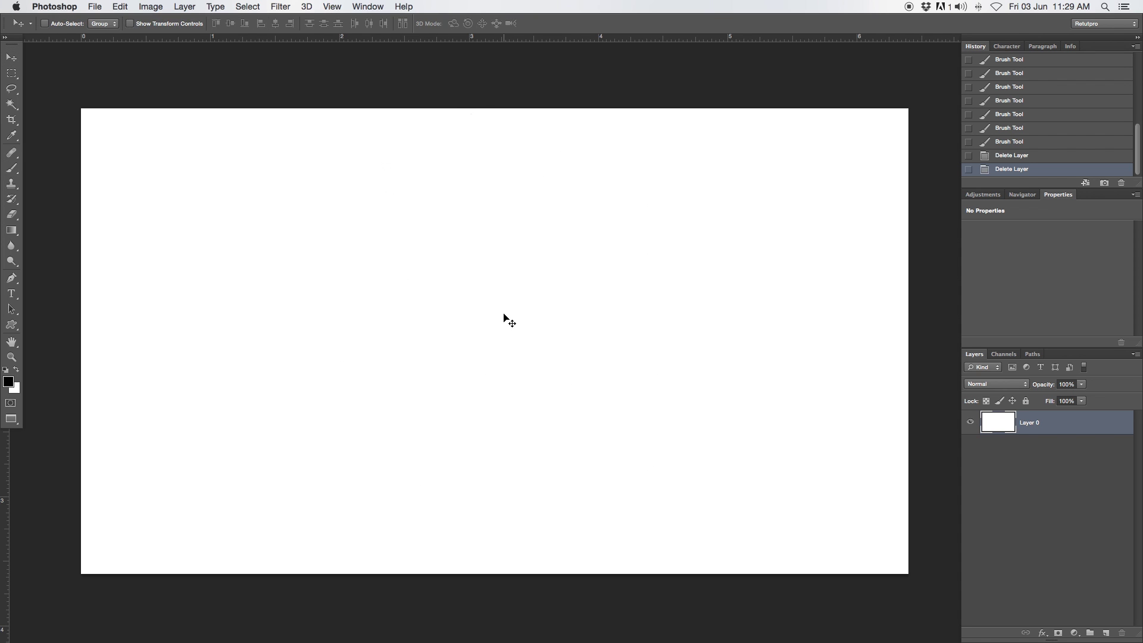
pyautogui.press('b')
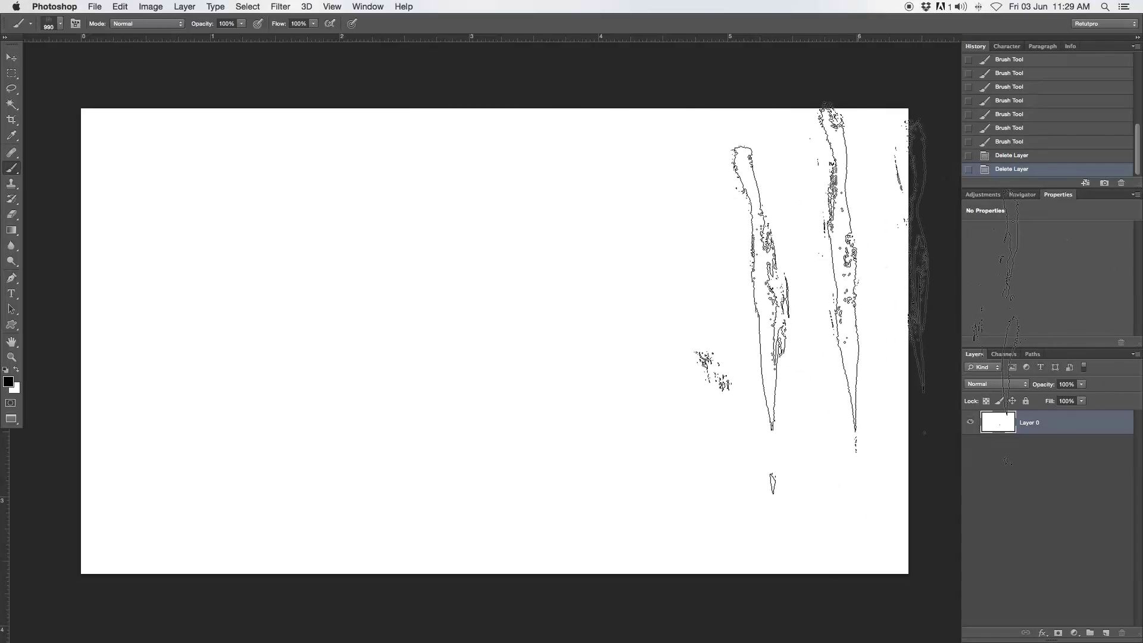
pyautogui.press('v')
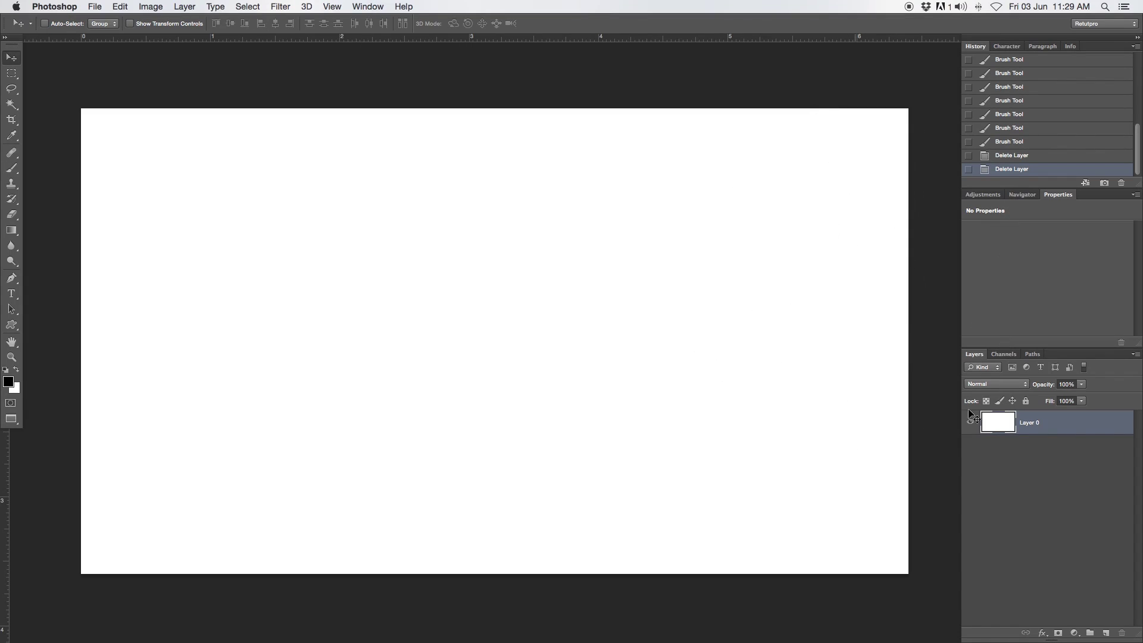
# - Rename Layer 0 to "Background"
pyautogui.doubleClick(1016, 424)
pyautogui.press('BackSpace')
pyautogui.write('Background')
pyautogui.press('Return')
# - Add a new layer above Background and name it "Brush 1"
pyautogui.click(1105, 633)
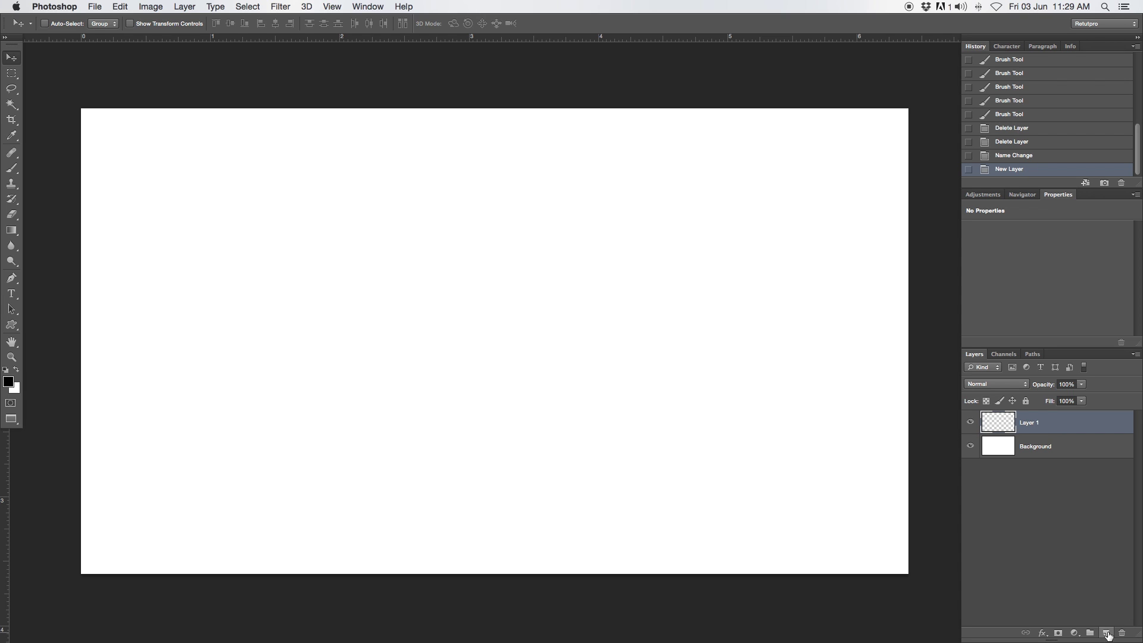
pyautogui.doubleClick(1028, 423)
pyautogui.write('Brush')
pyautogui.press('Return')
# - Activate the Brush Tool and browse the preset brushes for a shattered-glass shape
pyautogui.click(7, 168)
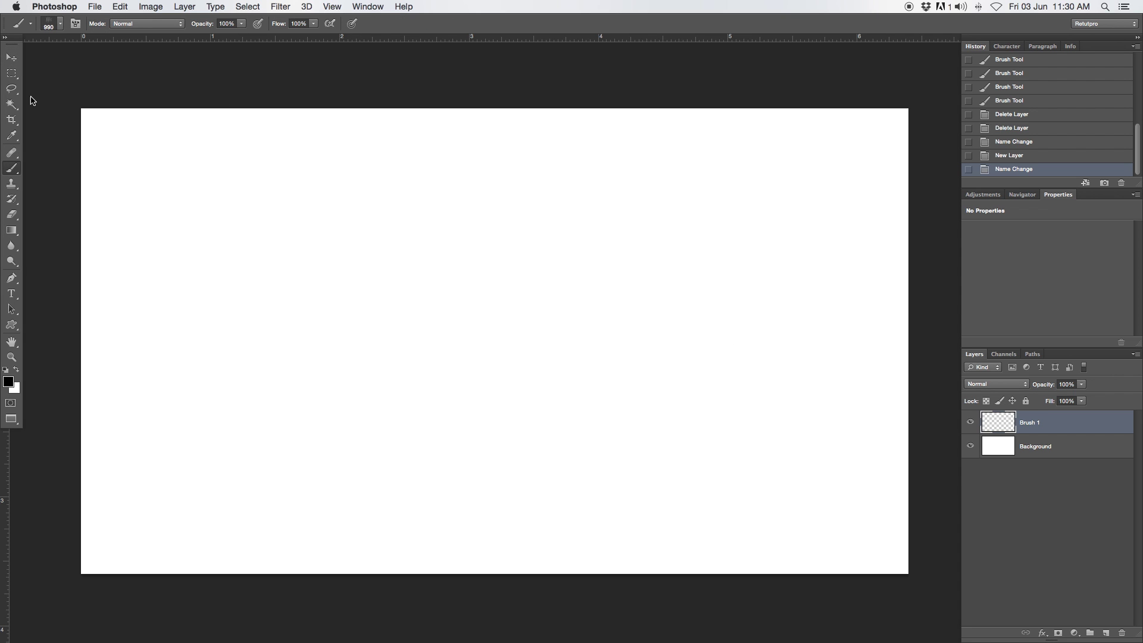
pyautogui.click(61, 25)
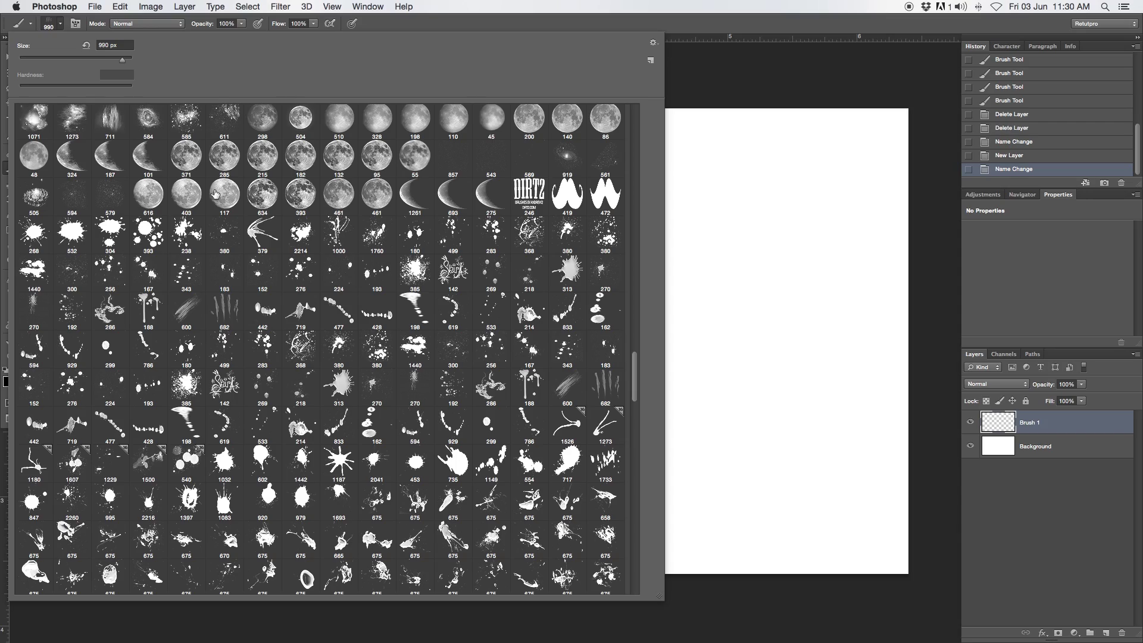
pyautogui.moveTo(635, 370)
pyautogui.mouseDown()
pyautogui.moveTo(643, 133)
pyautogui.moveTo(643, 166)
pyautogui.moveTo(643, 146)
pyautogui.mouseUp()
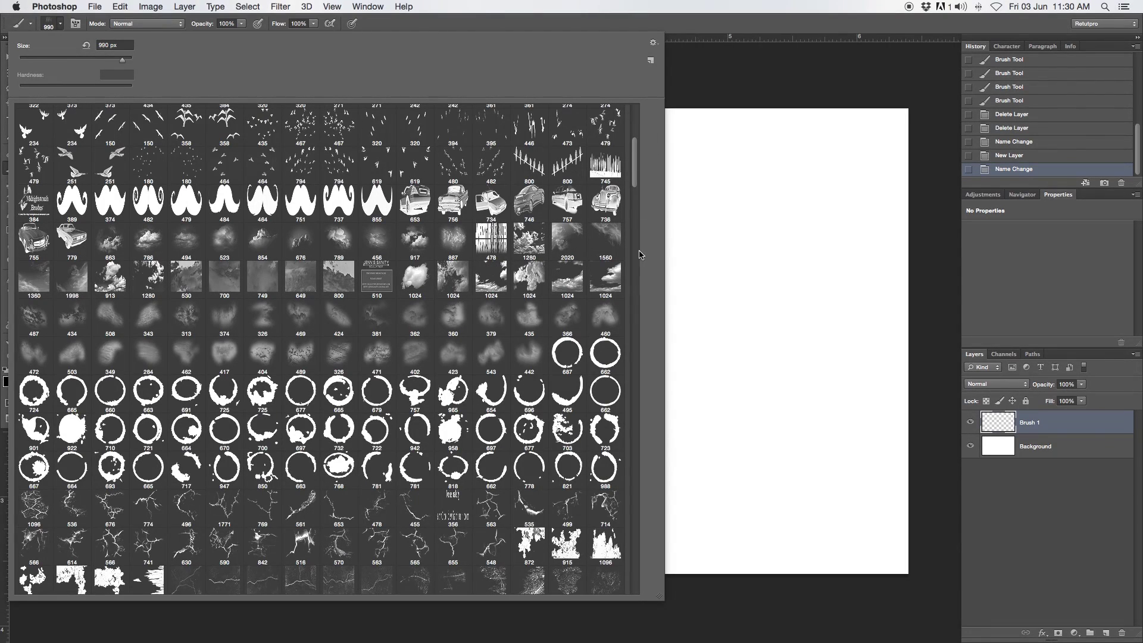
pyautogui.moveTo(635, 144); pyautogui.dragTo(624, 256)
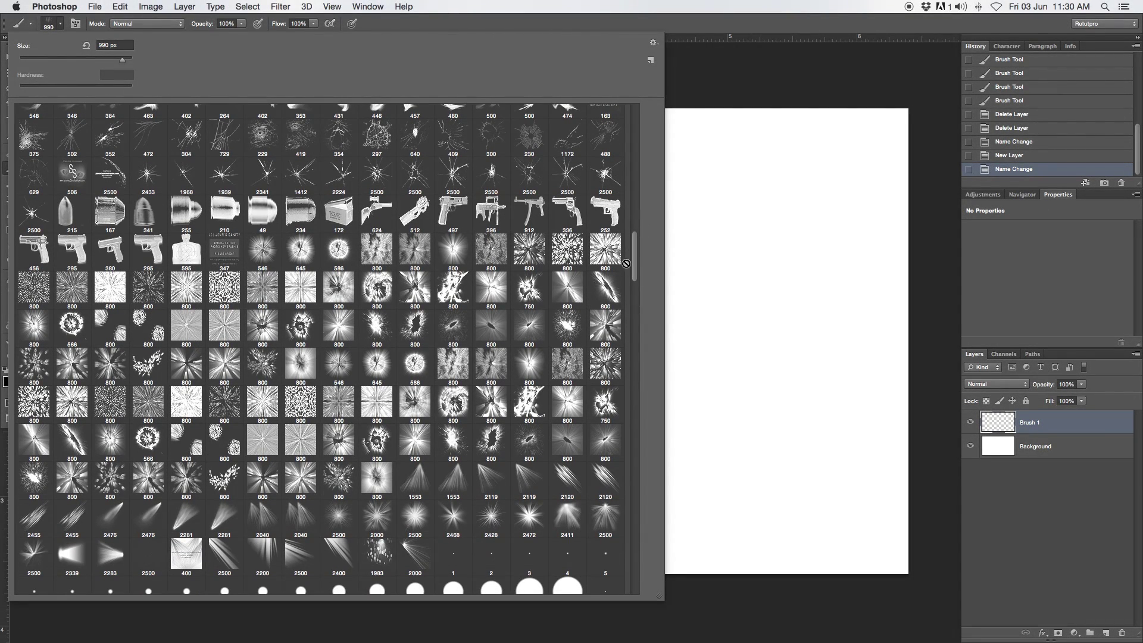
pyautogui.moveTo(633, 265)
pyautogui.mouseDown()
pyautogui.moveTo(631, 425)
pyautogui.moveTo(571, 502)
pyautogui.moveTo(634, 501)
pyautogui.moveTo(634, 512)
pyautogui.moveTo(622, 128)
pyautogui.moveTo(536, 102)
pyautogui.mouseUp()
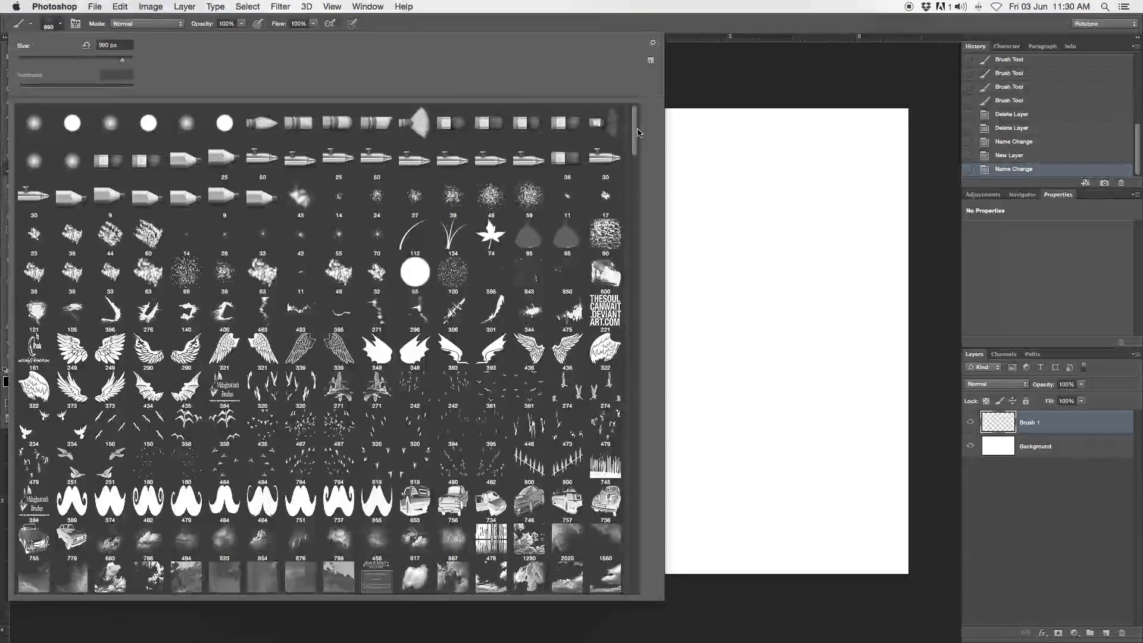
pyautogui.moveTo(637, 132); pyautogui.dragTo(636, 151)
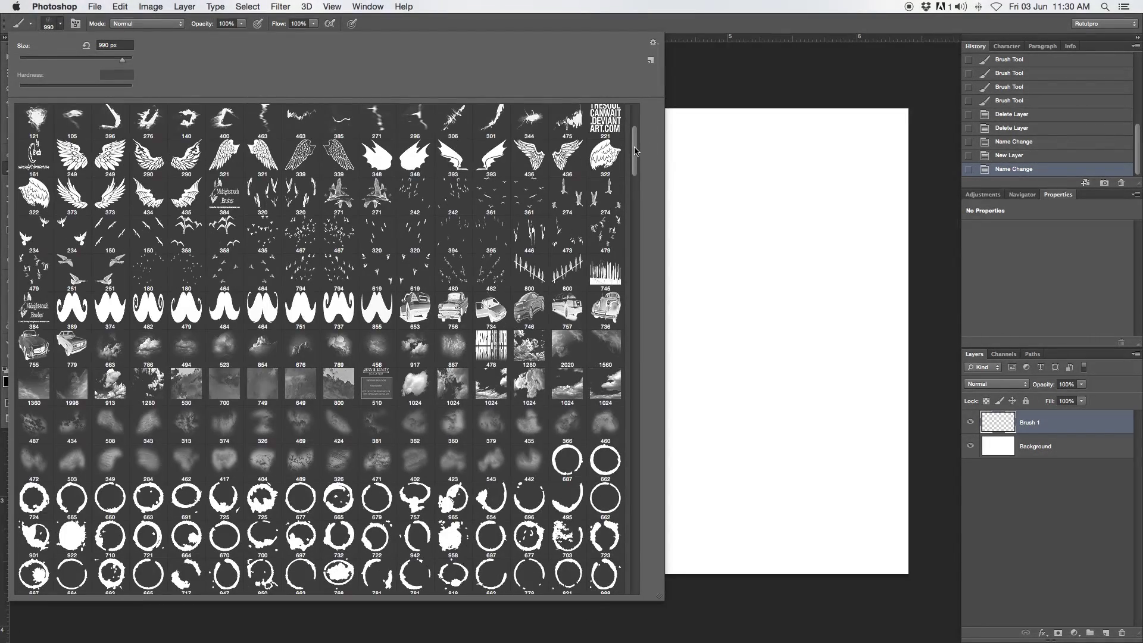
pyautogui.scroll(-6, 410, 388)
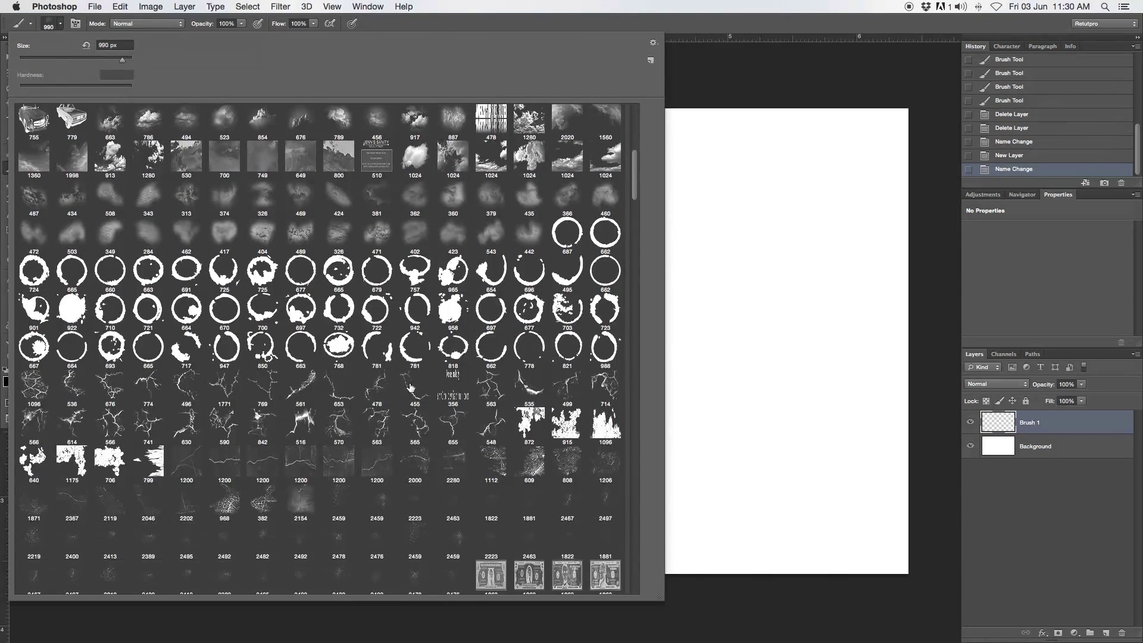
pyautogui.moveTo(637, 184)
pyautogui.mouseDown()
pyautogui.moveTo(640, 250)
pyautogui.moveTo(656, 232)
pyautogui.mouseUp()
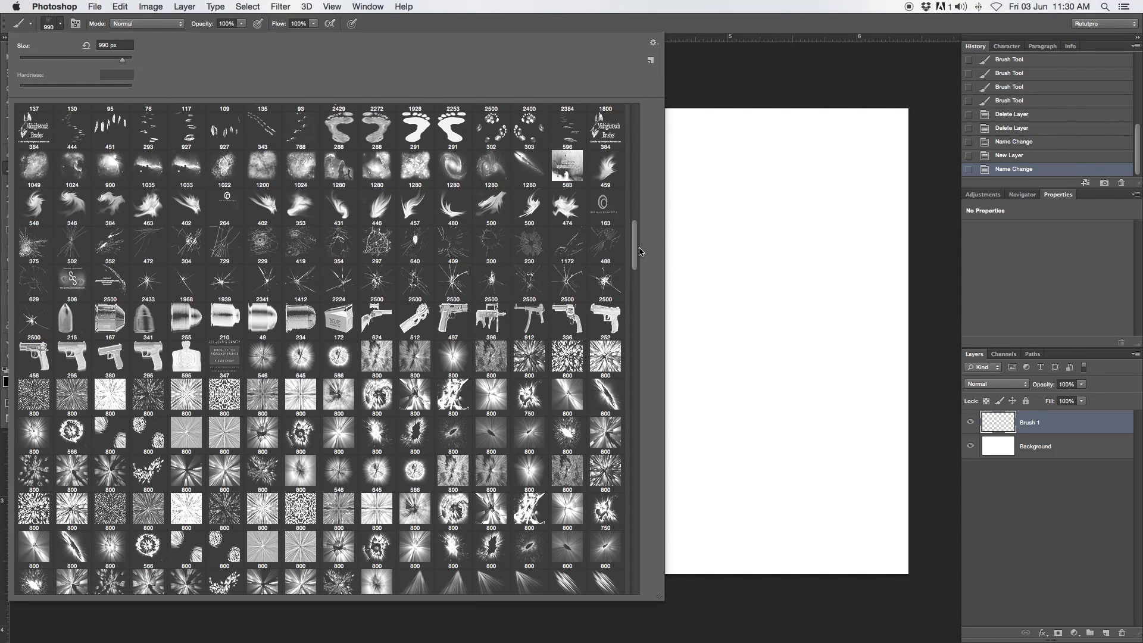
pyautogui.scroll(-2, 643, 241)
pyautogui.scroll(5, 643, 241)
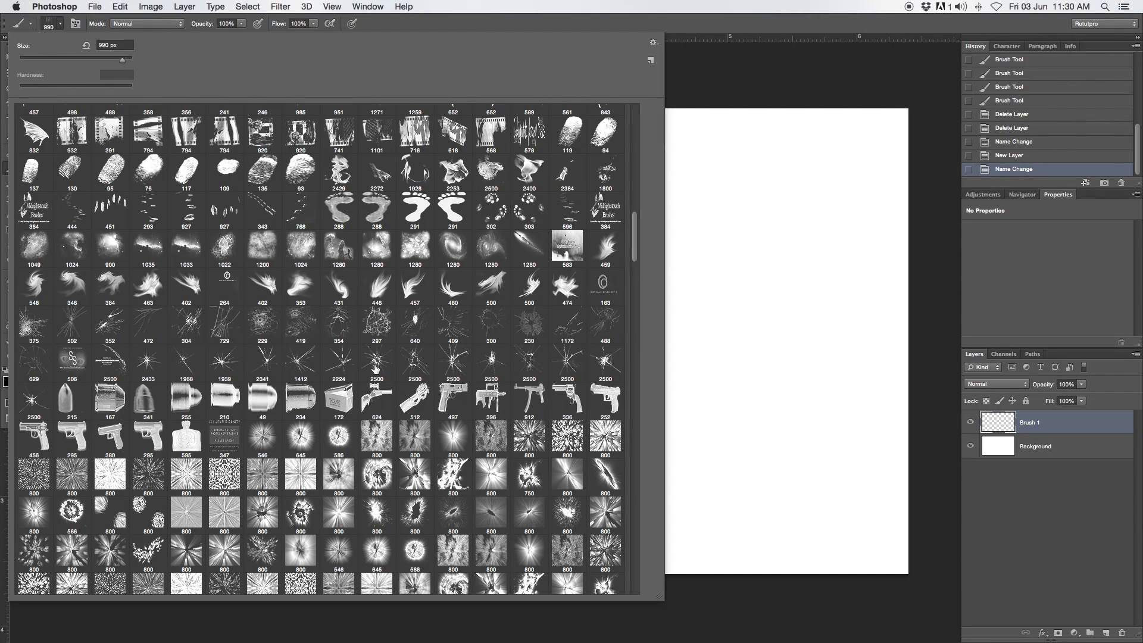
# - Choose the 2500 px shattered-glass brush preset with a hole in its centre
pyautogui.click(379, 368)
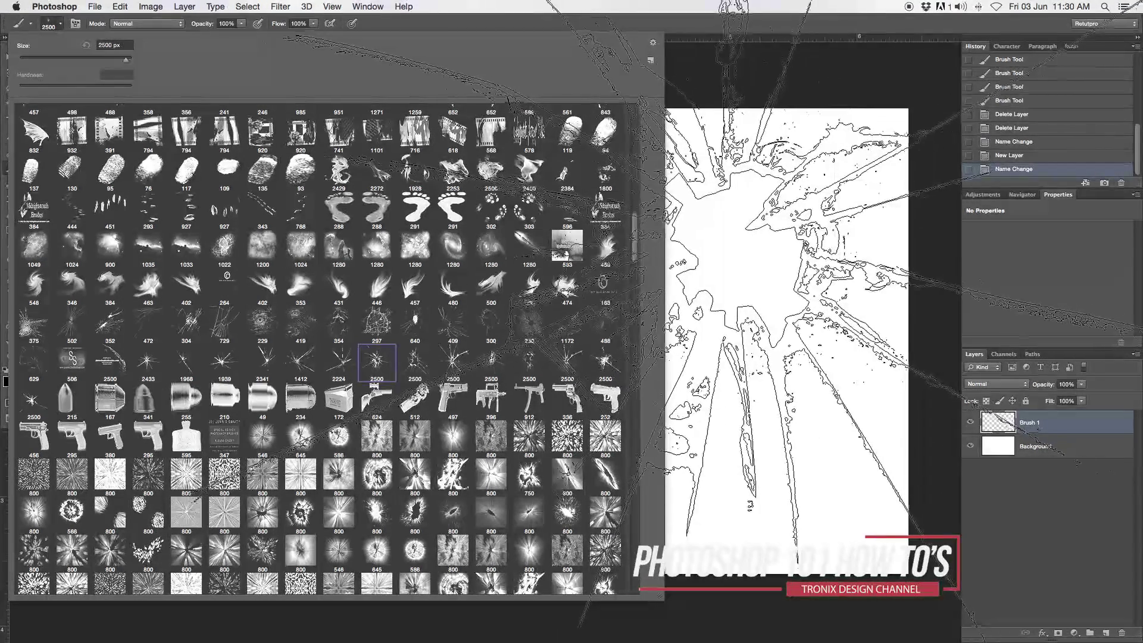
pyautogui.press('Return')
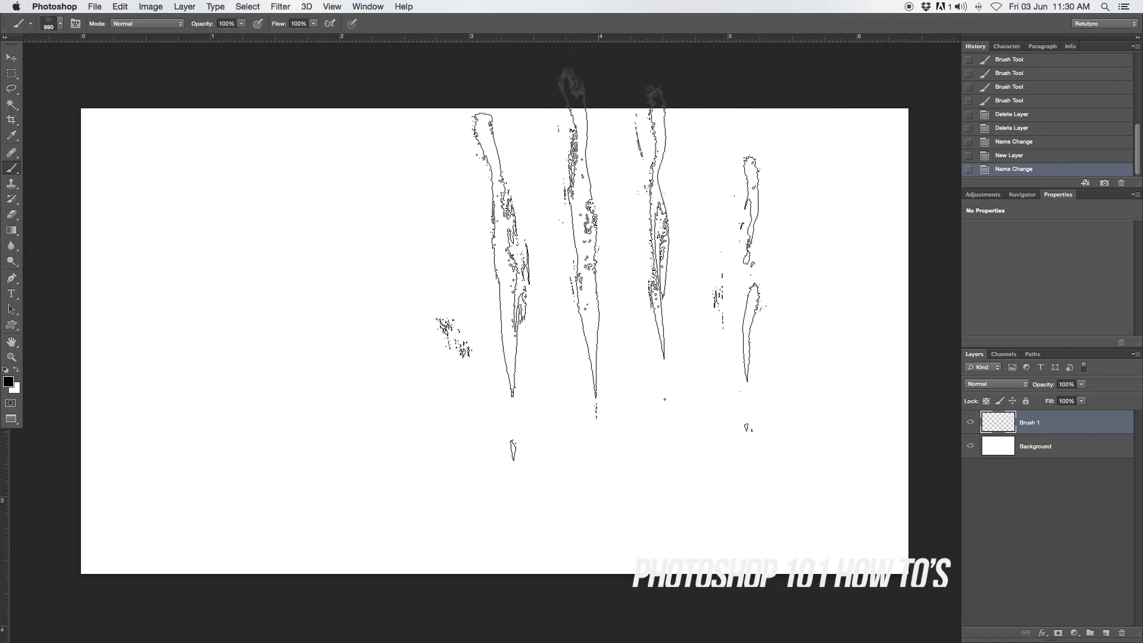
pyautogui.click(52, 24)
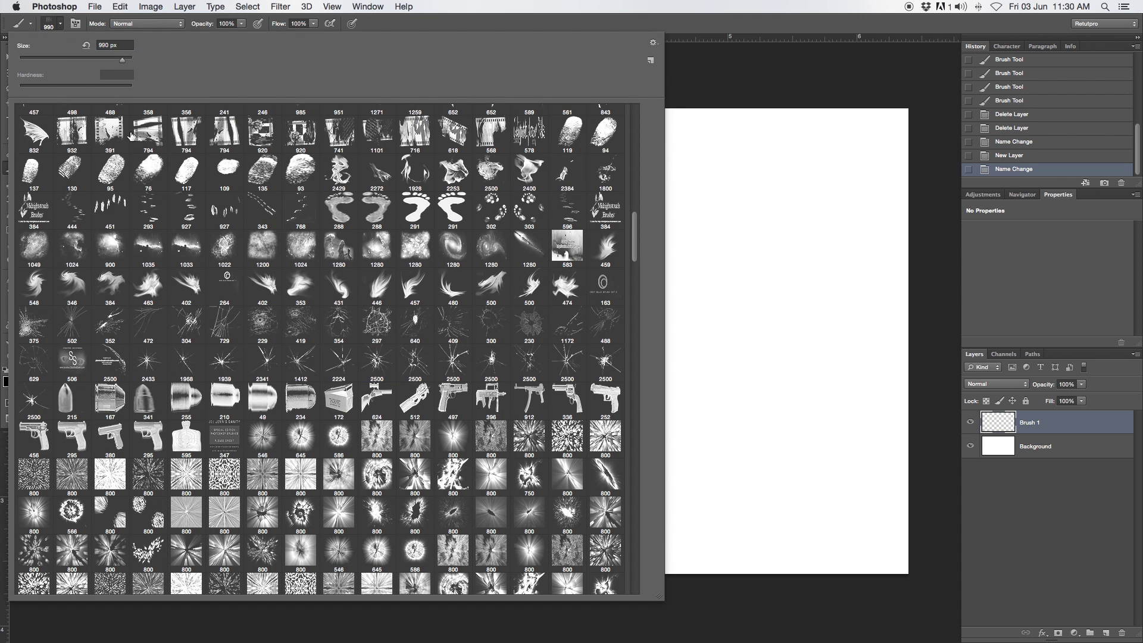
pyautogui.click(377, 362)
pyautogui.click(690, 36)
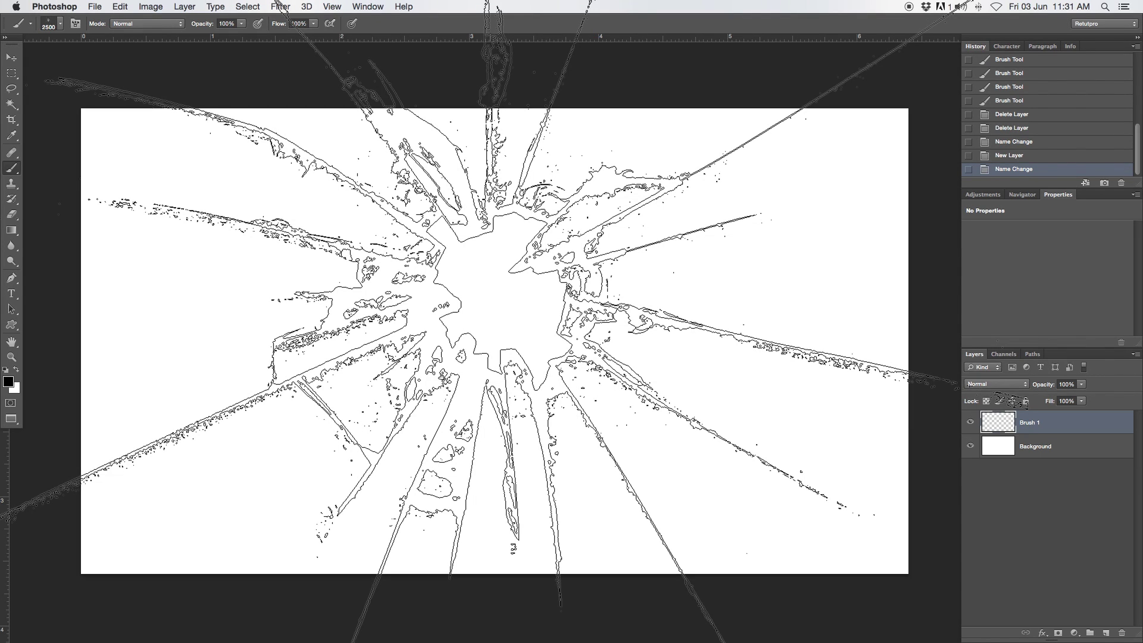
# - Reduce the brush size to 1100 px and stamp the shattered-glass shape once near the centre of the canvas on the Brush 1 layer
pyautogui.click(490, 280)
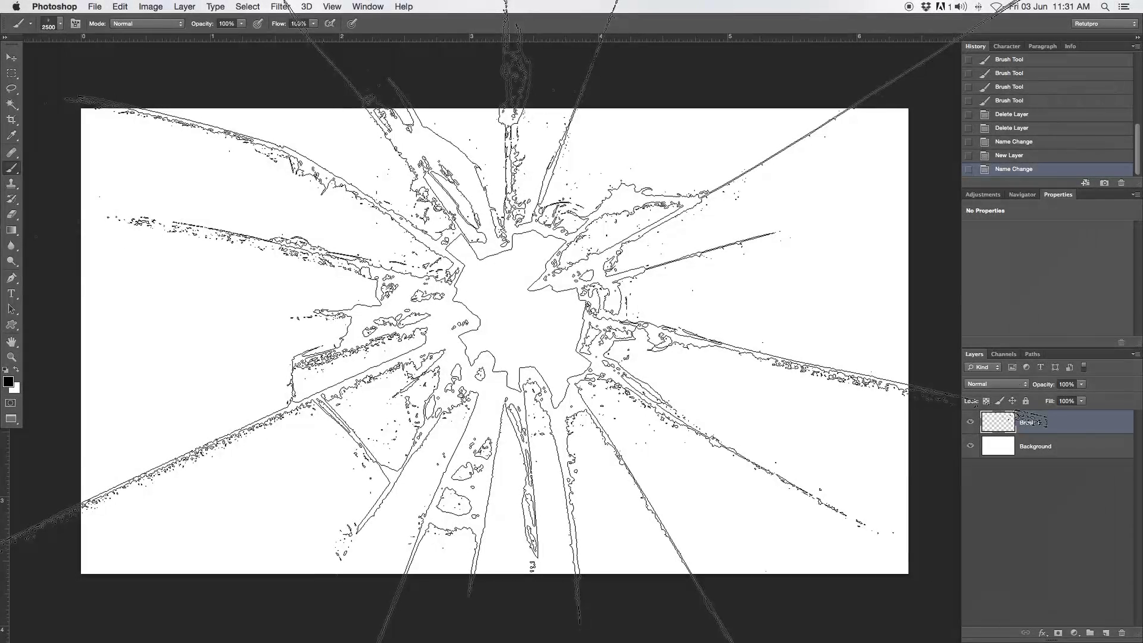
pyautogui.press('[')
pyautogui.press('[')
pyautogui.press('[')
pyautogui.press('[')
pyautogui.press('[')
pyautogui.press('[')
pyautogui.press('[')
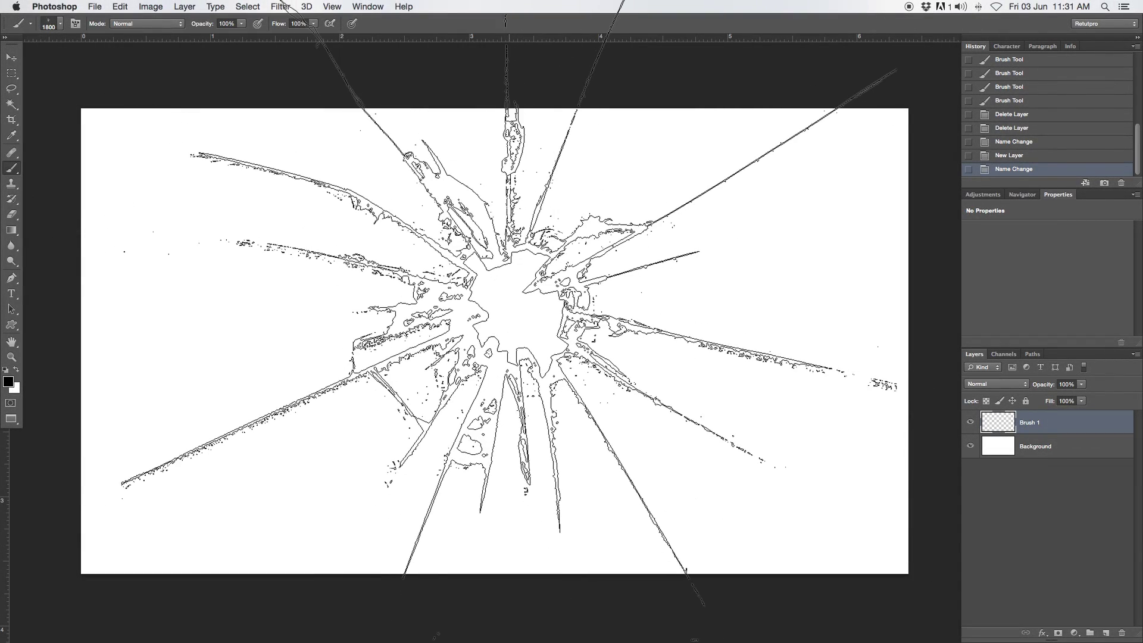
pyautogui.press(']')
pyautogui.press('[')
pyautogui.press('[')
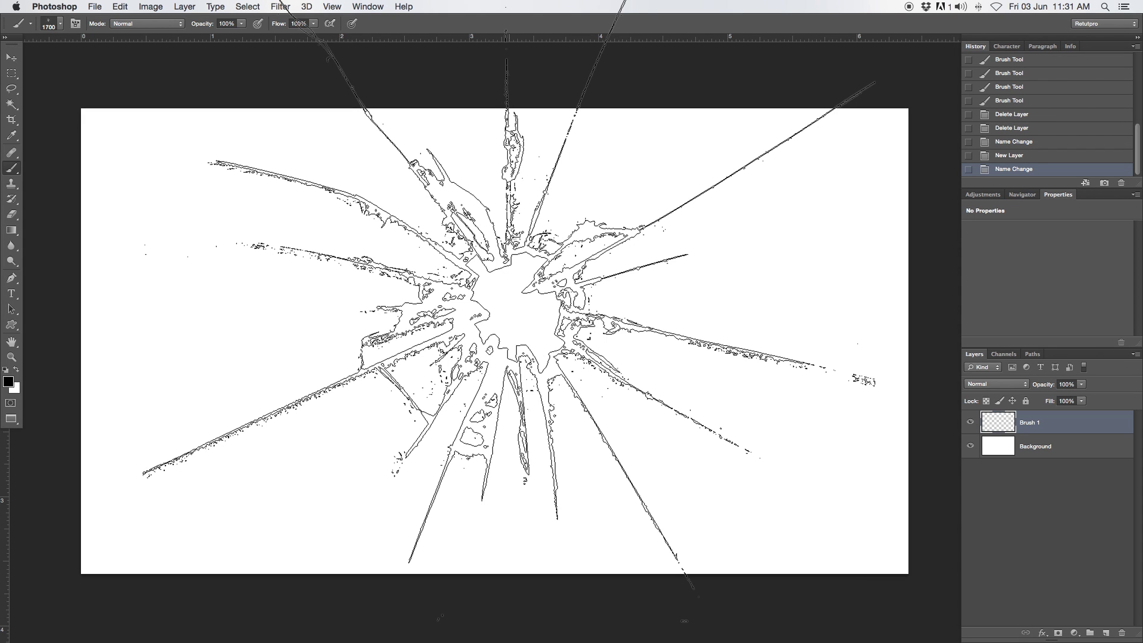
pyautogui.press('[')
pyautogui.press('[')
pyautogui.press('[')
pyautogui.press('[')
pyautogui.press('[')
pyautogui.press('[')
pyautogui.press('[')
pyautogui.press('[')
pyautogui.press('[')
pyautogui.press('[')
pyautogui.press(']')
pyautogui.press(']')
pyautogui.press(']')
pyautogui.press(']')
pyautogui.press(']')
pyautogui.press(']')
pyautogui.press('[')
pyautogui.press('[')
pyautogui.press('[')
pyautogui.press(']')
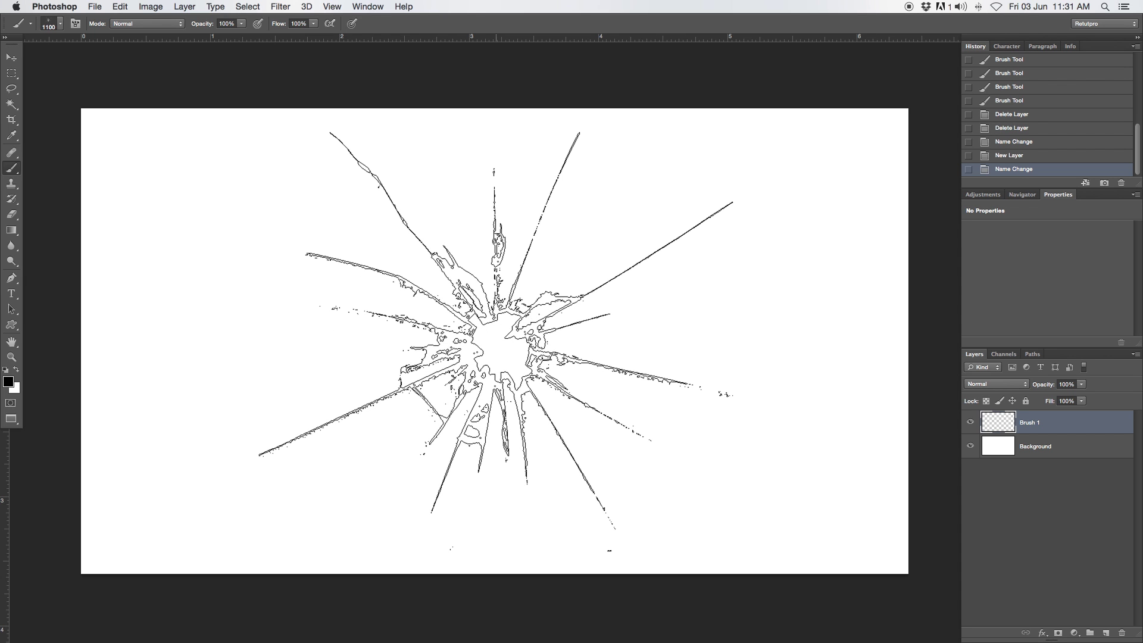
pyautogui.click(494, 340)
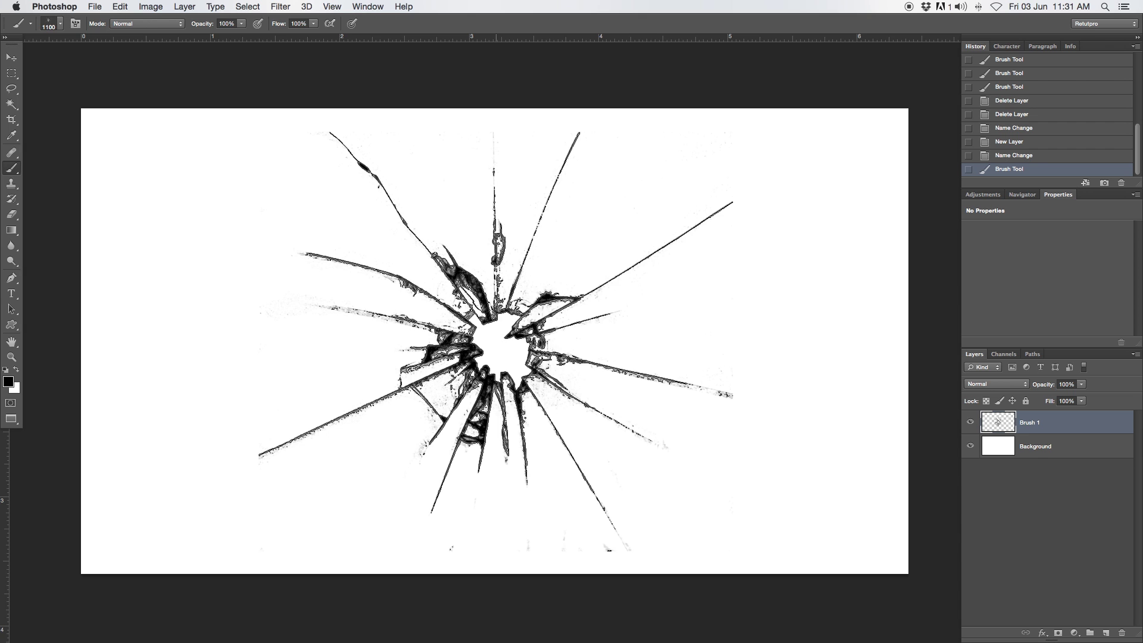
# - Move the stamped shattered-glass shape on the Brush 1 layer to the left half of the canvas
pyautogui.press('z')
pyautogui.moveTo(538, 397); pyautogui.dragTo(566, 391)
pyautogui.keyDown('alt'); pyautogui.click(513, 376); pyautogui.keyUp('alt')
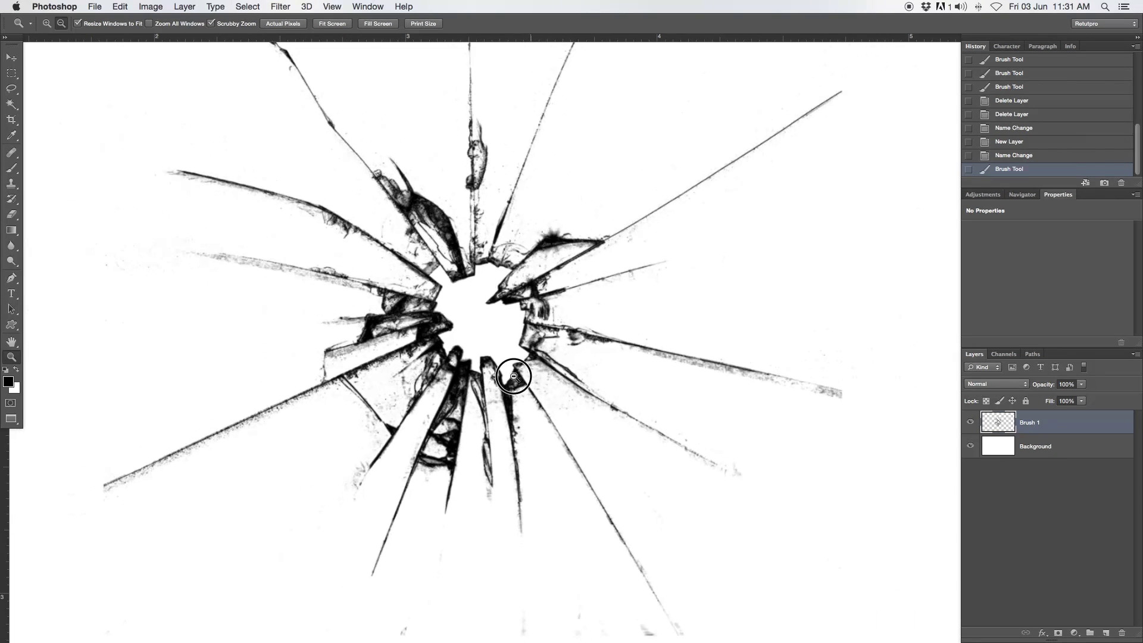
pyautogui.keyDown('alt'); pyautogui.click(457, 358); pyautogui.keyUp('alt')
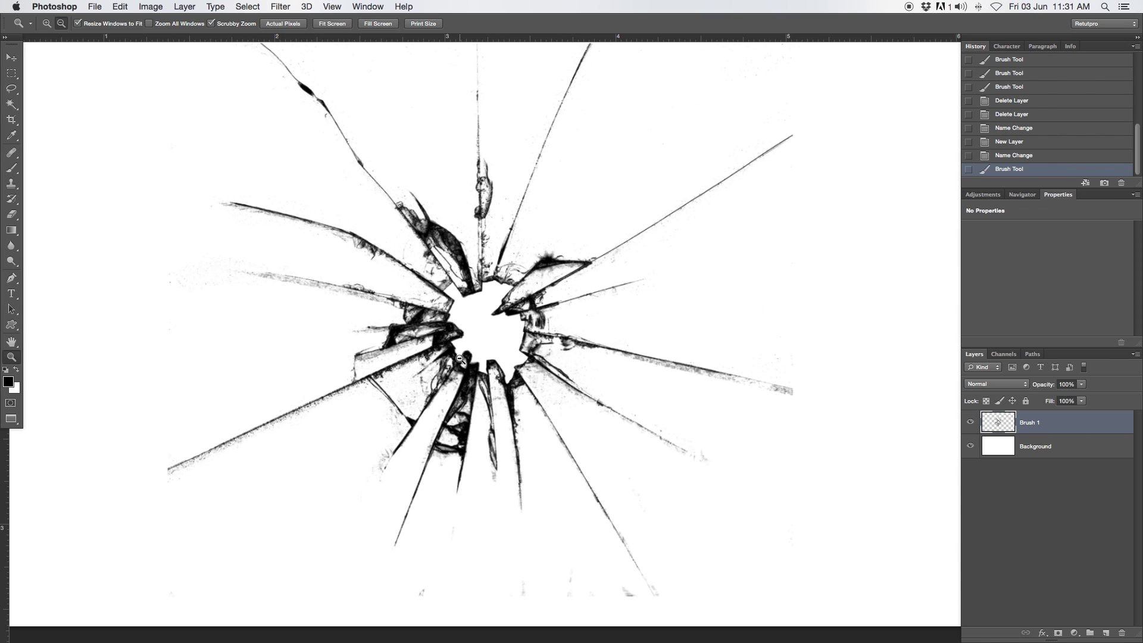
pyautogui.keyDown('alt'); pyautogui.click(500, 362); pyautogui.keyUp('alt')
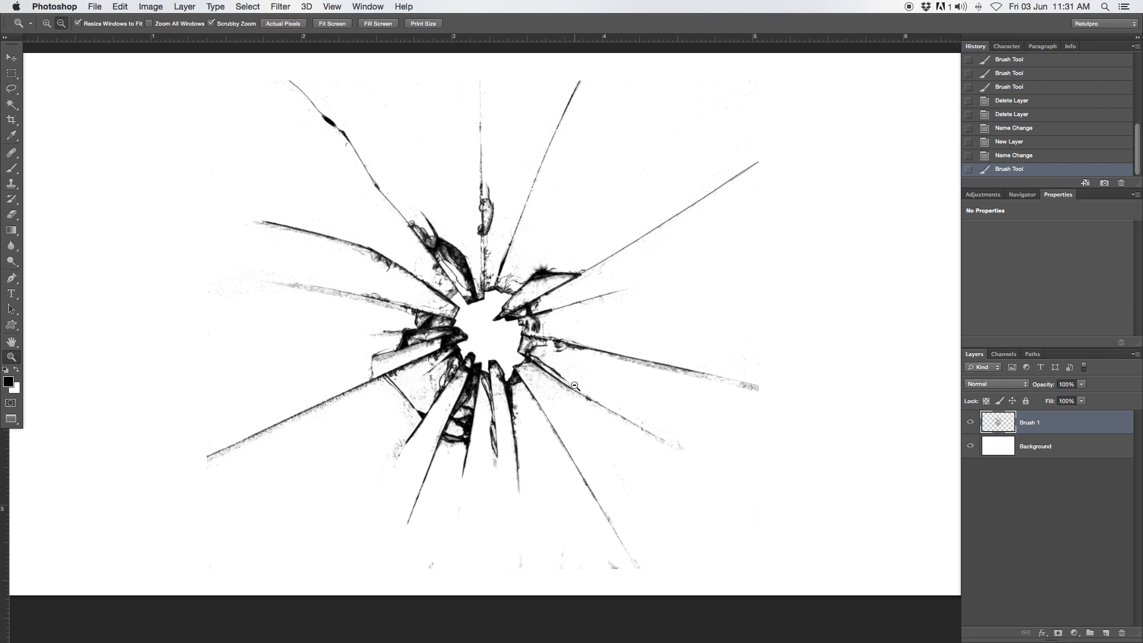
pyautogui.click(560, 344)
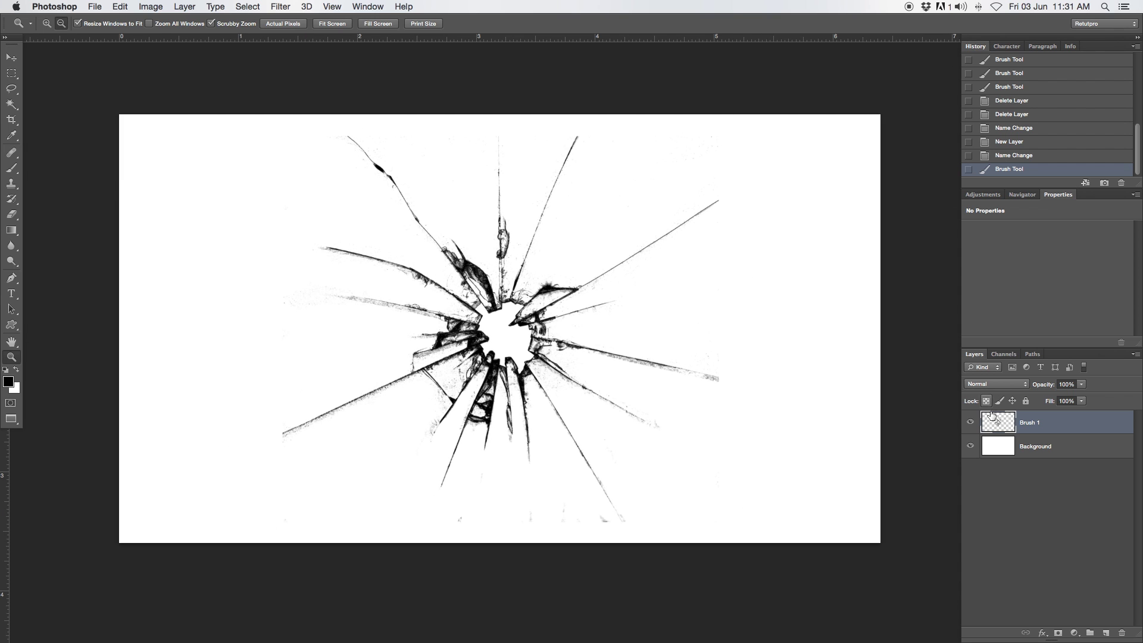
pyautogui.click(13, 57)
pyautogui.moveTo(624, 305); pyautogui.dragTo(439, 310)
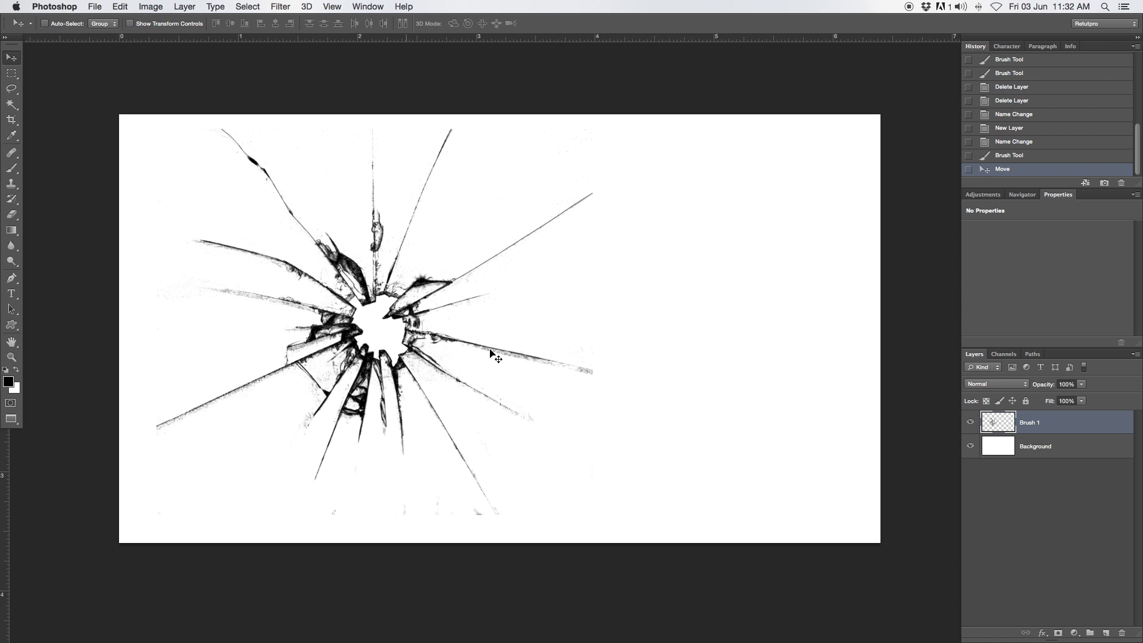
# - Add a new layer above Brush 1 and stamp the shattered-glass brush at 500 px to the right of the first crack
pyautogui.click(1105, 632)
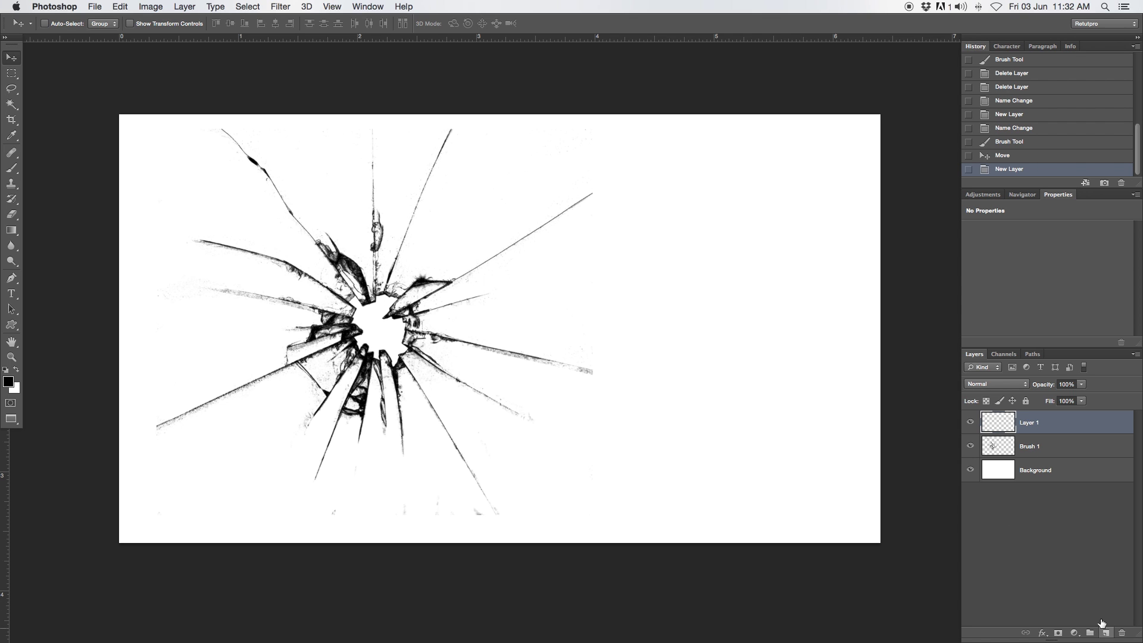
pyautogui.press('b')
pyautogui.press('[')
pyautogui.press('[')
pyautogui.press('[')
pyautogui.press('[')
pyautogui.press('[')
pyautogui.press('[')
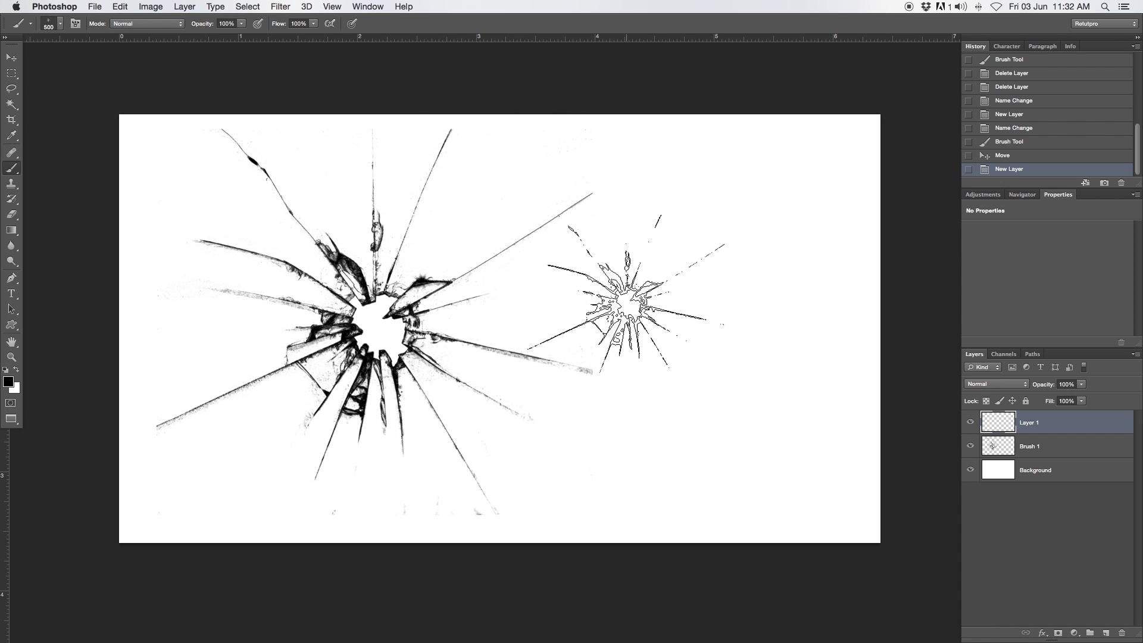
pyautogui.click(625, 292)
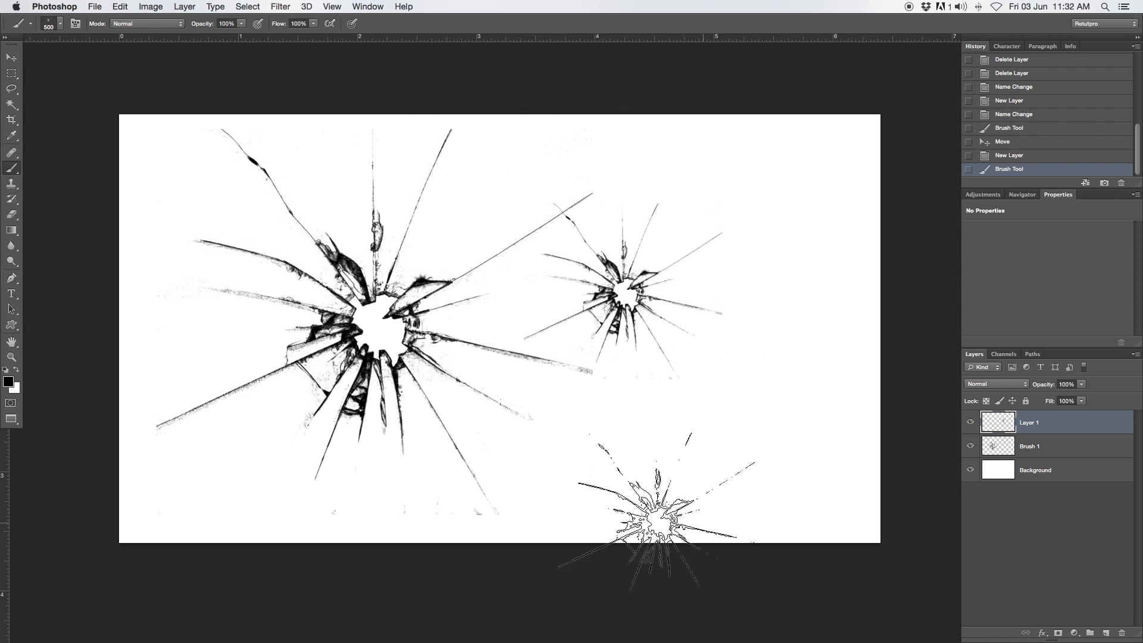
pyautogui.click(13, 57)
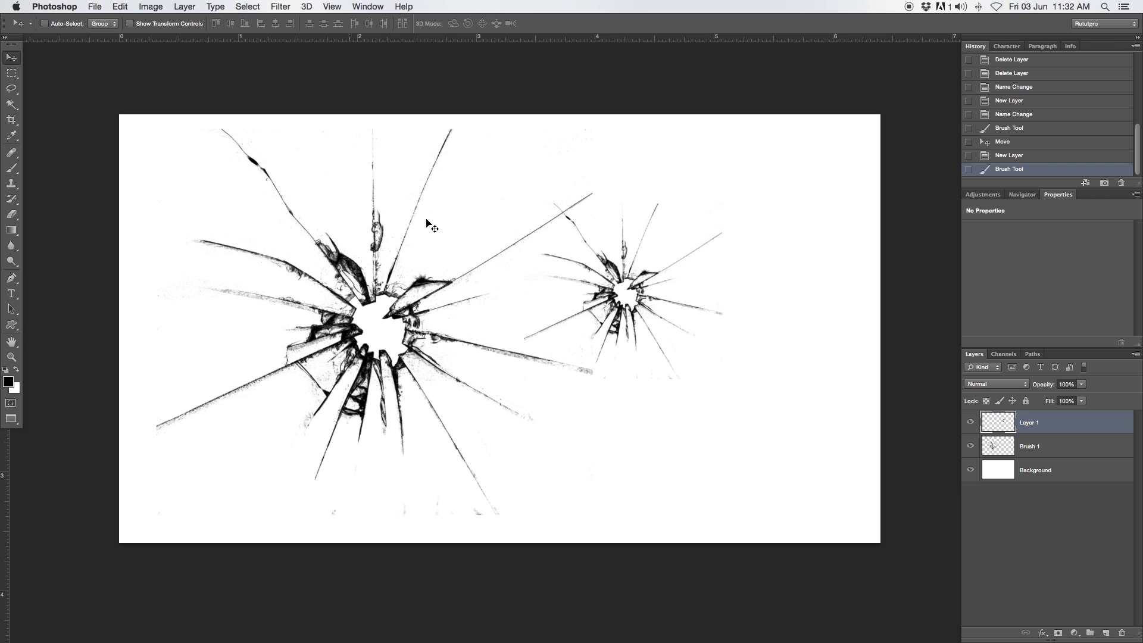
# - Replace the layer holding the small second crack with a new empty layer and activate the Brush Tool
pyautogui.moveTo(619, 290); pyautogui.dragTo(767, 316)
pyautogui.press('BackSpace')
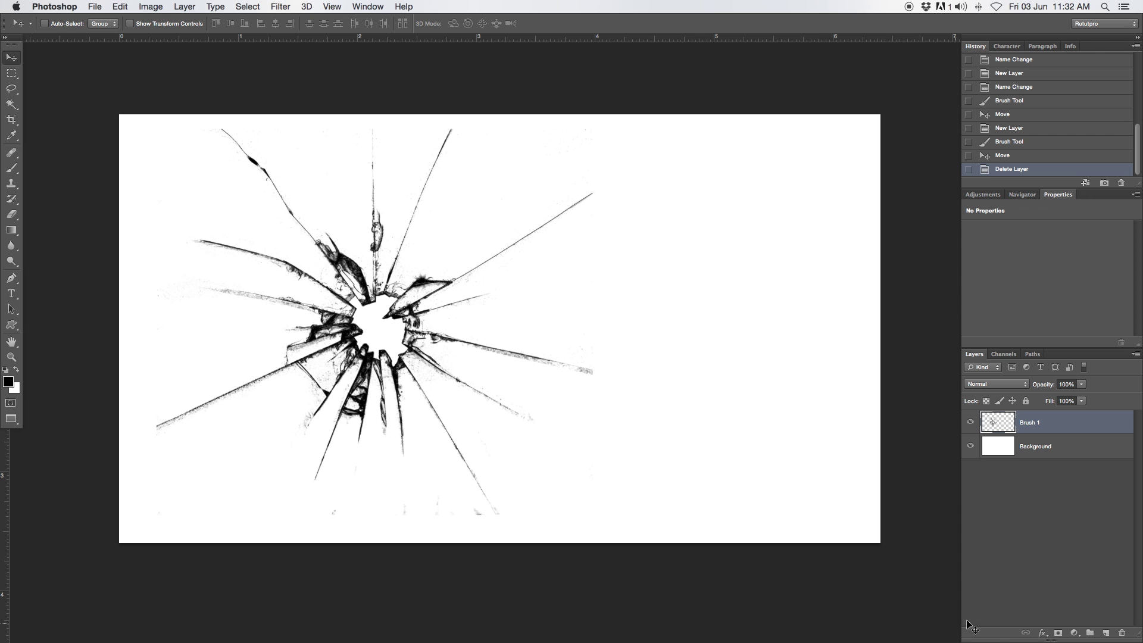
pyautogui.click(1104, 633)
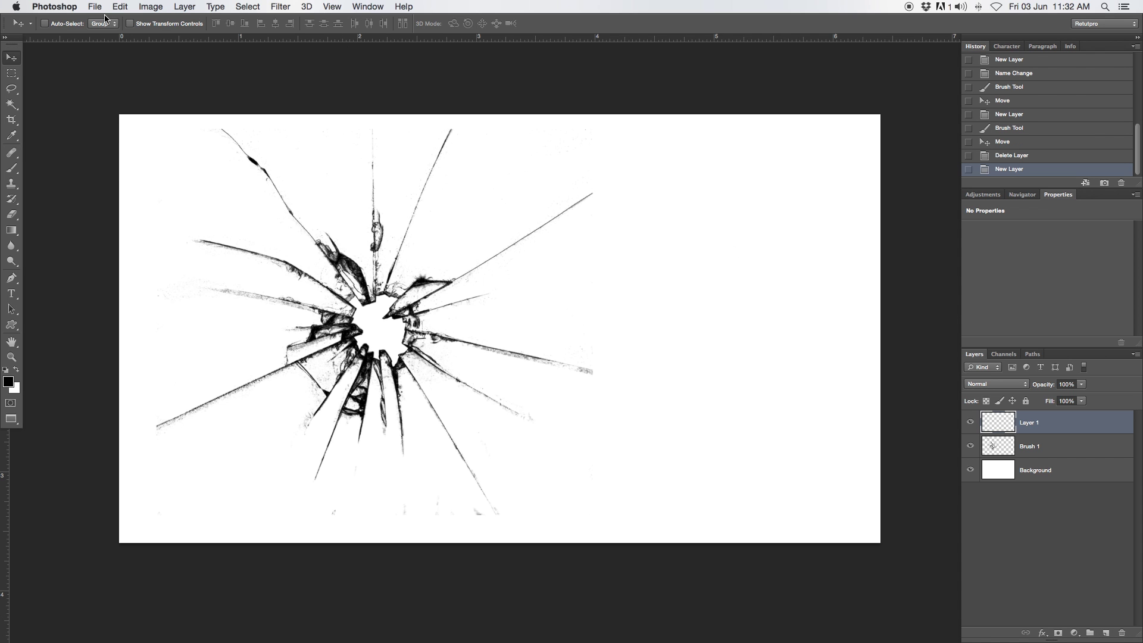
pyautogui.press('b')
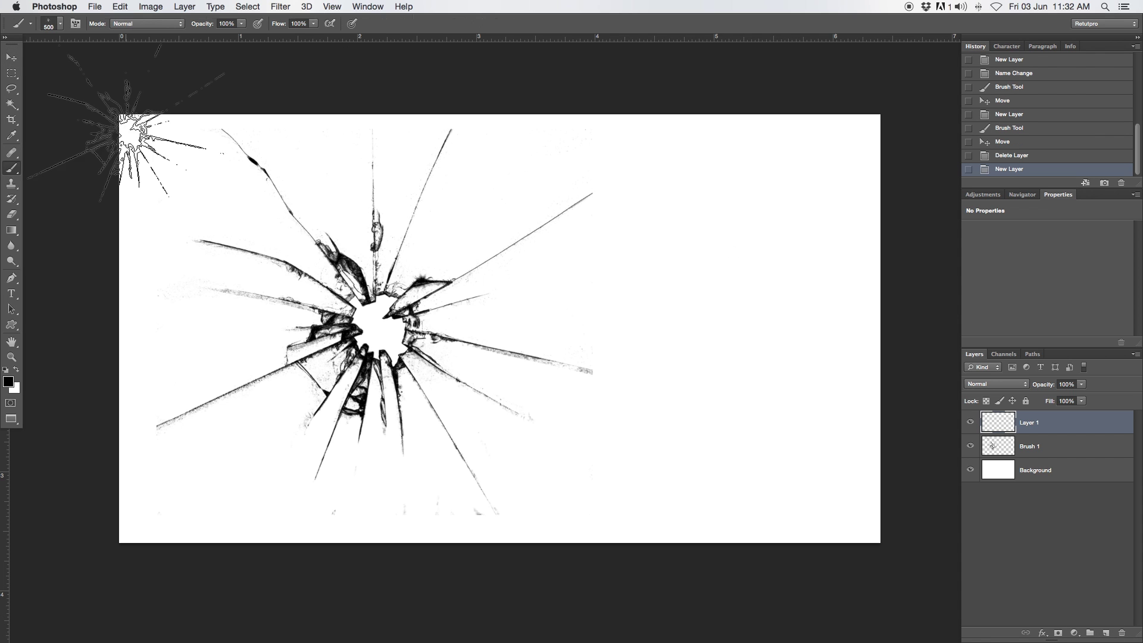
# - Try the 800 px ragged ring-shaped splatter brush preset to the right of the crack and undo the stamp
pyautogui.click(62, 24)
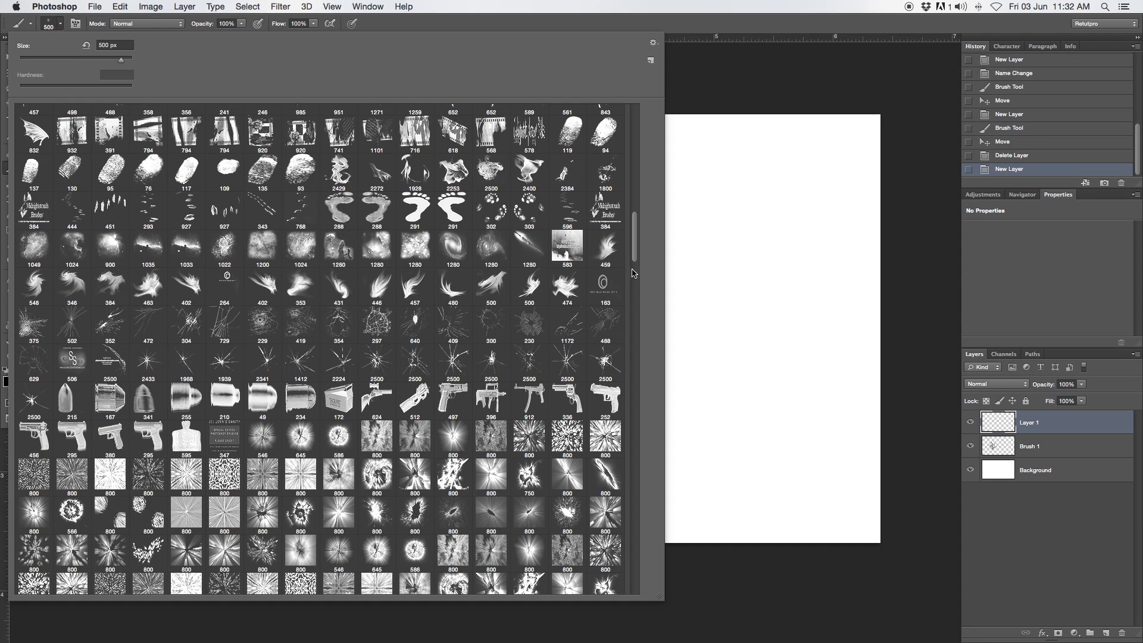
pyautogui.scroll(-10, 632, 279)
pyautogui.moveTo(630, 293); pyautogui.dragTo(630, 314)
pyautogui.scroll(1, 416, 314)
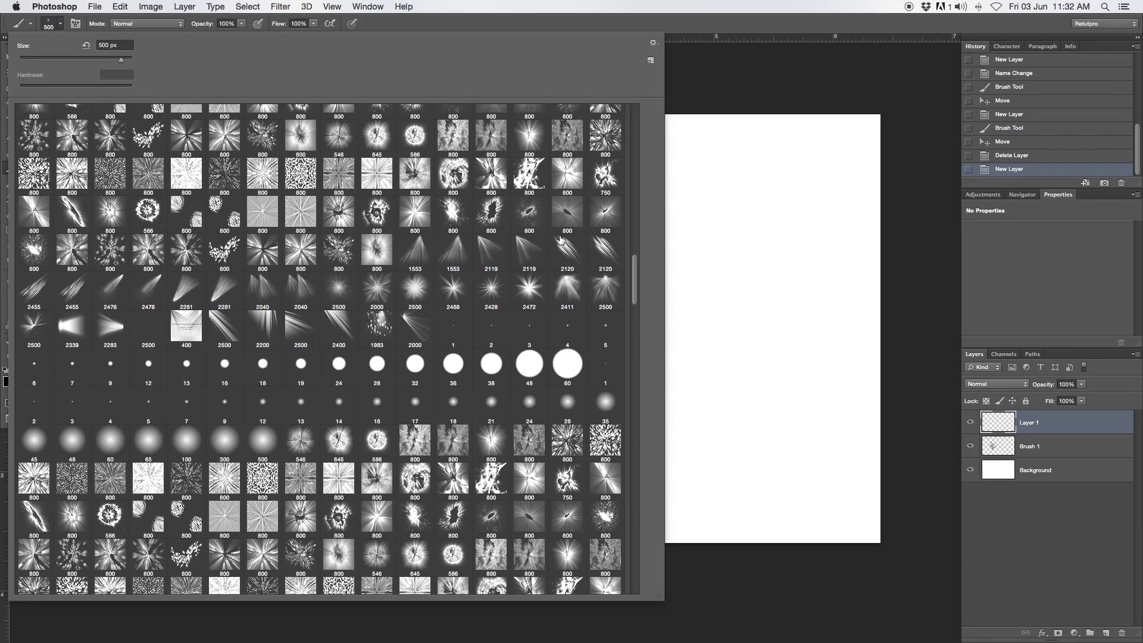
pyautogui.click(381, 216)
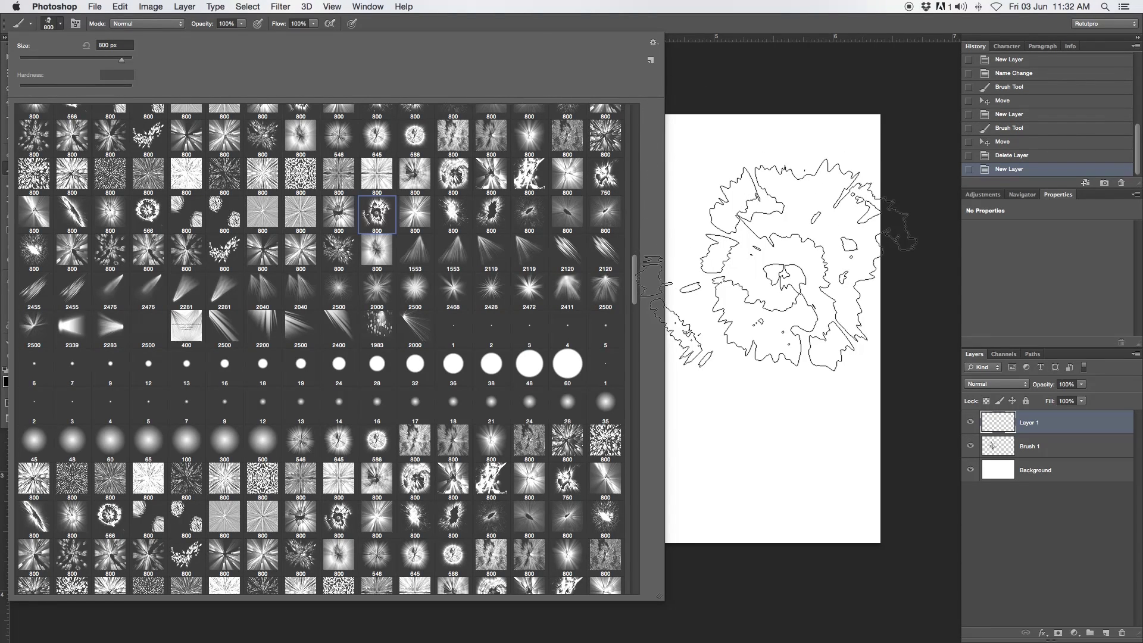
pyautogui.click(765, 274)
pyautogui.press('super+z')
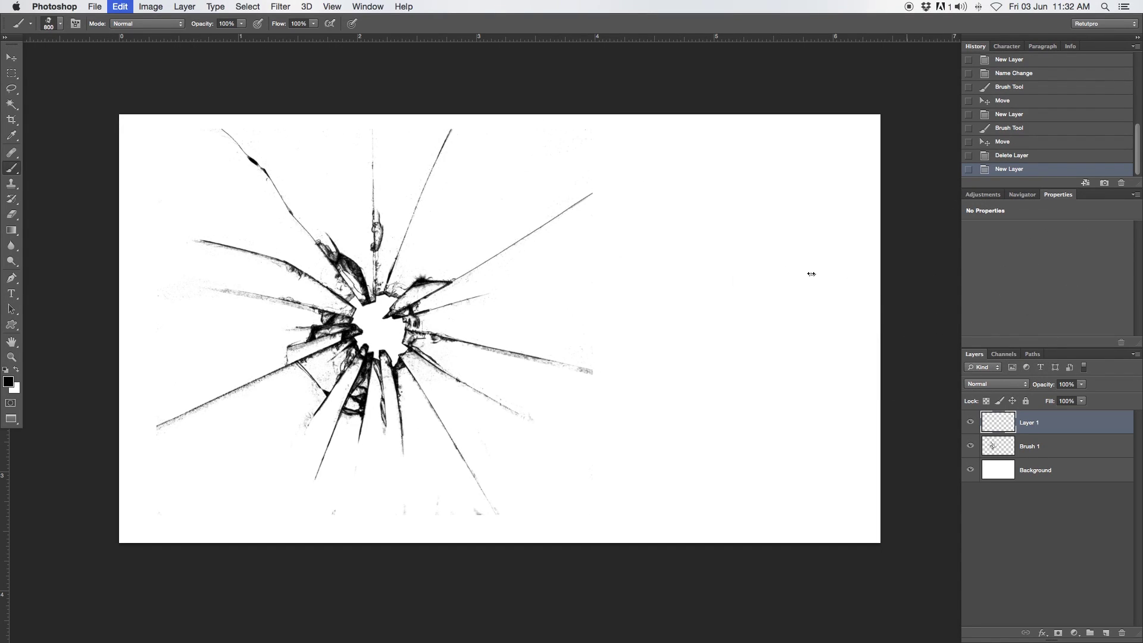
# - Choose the 423 px looping-line brush preset and stamp it once to the right of the crack on Layer 1
pyautogui.click(65, 24)
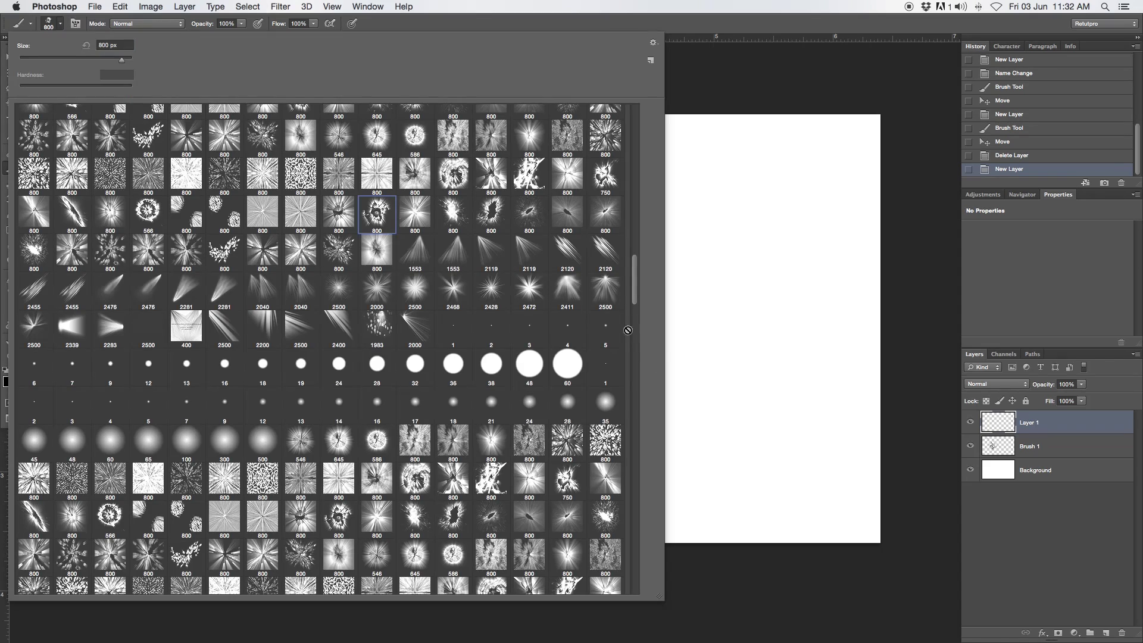
pyautogui.moveTo(632, 274)
pyautogui.mouseDown()
pyautogui.moveTo(636, 324)
pyautogui.moveTo(624, 340)
pyautogui.mouseUp()
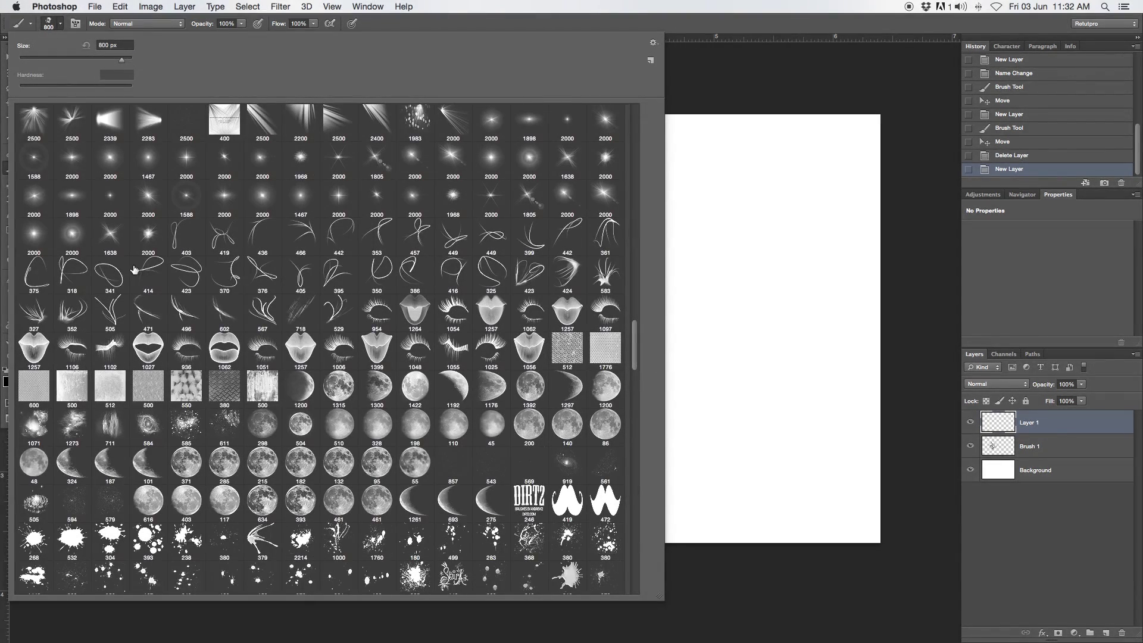
pyautogui.click(195, 277)
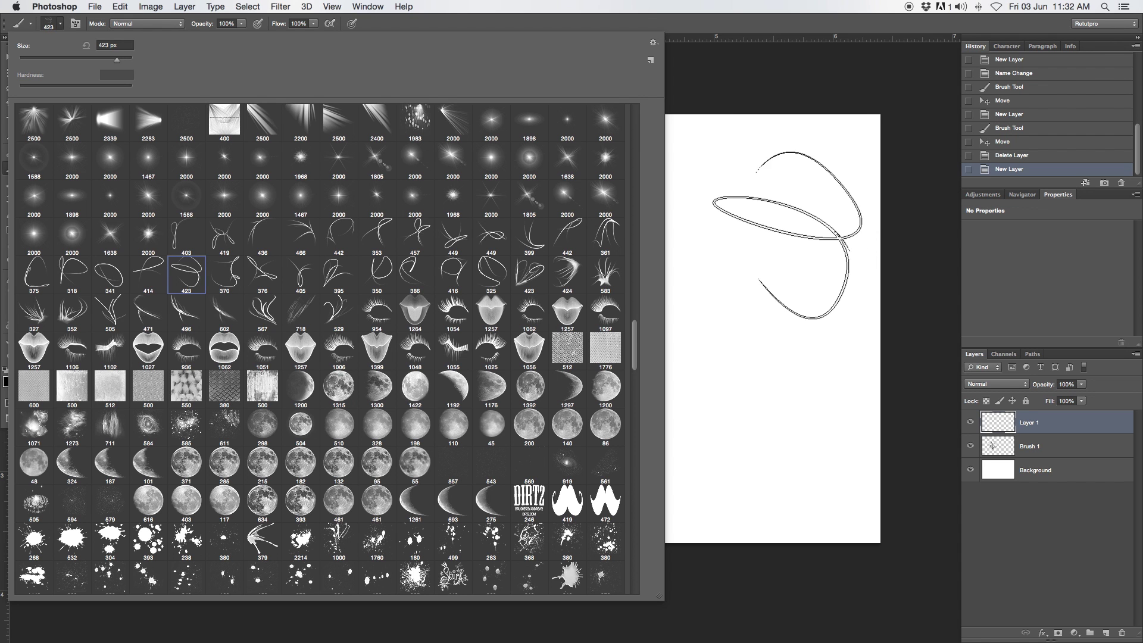
pyautogui.click(771, 234)
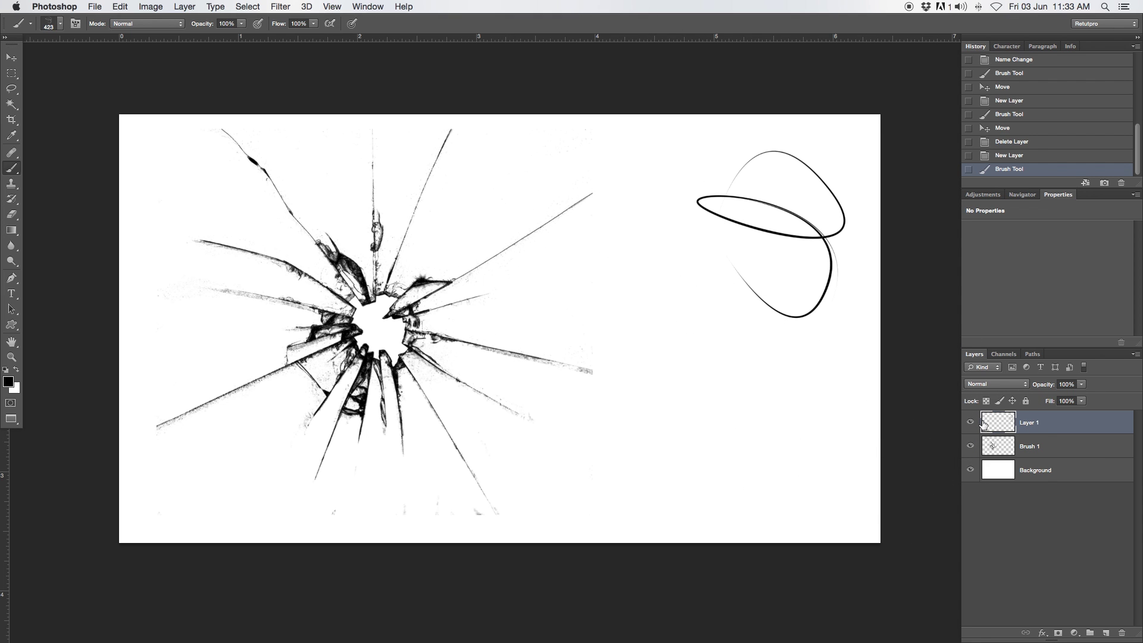
# - Hide the Layer 1 and Brush 1 layers and add a new empty layer on top
pyautogui.click(970, 422)
pyautogui.click(970, 446)
pyautogui.click(1105, 632)
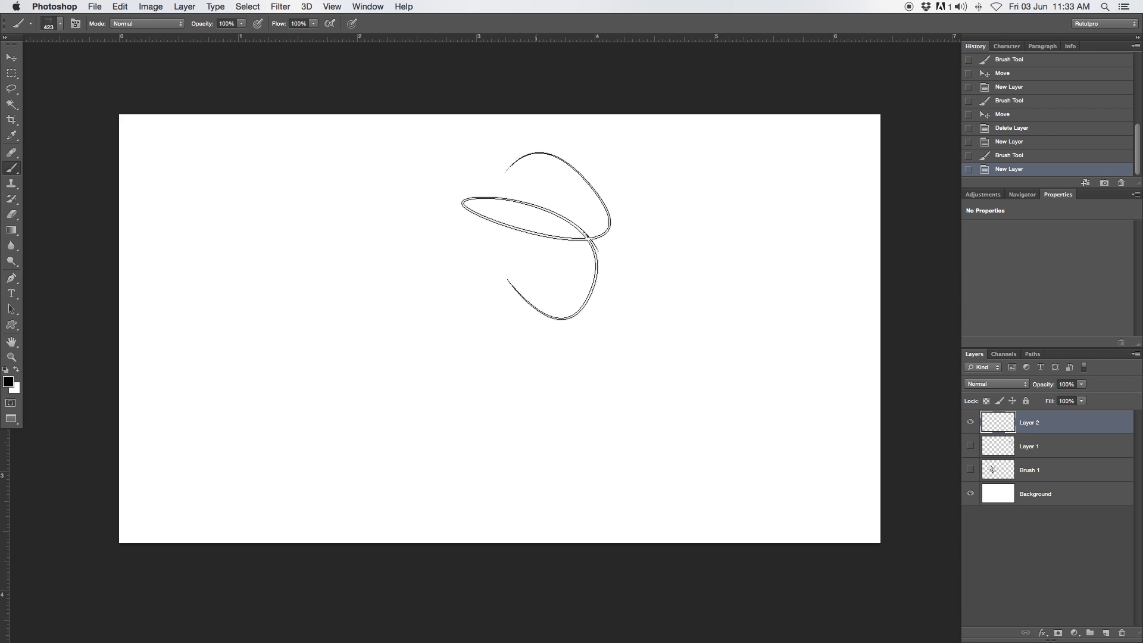
# - Choose the 682 px brush preset shaped like four vertical claw scratches
pyautogui.click(60, 23)
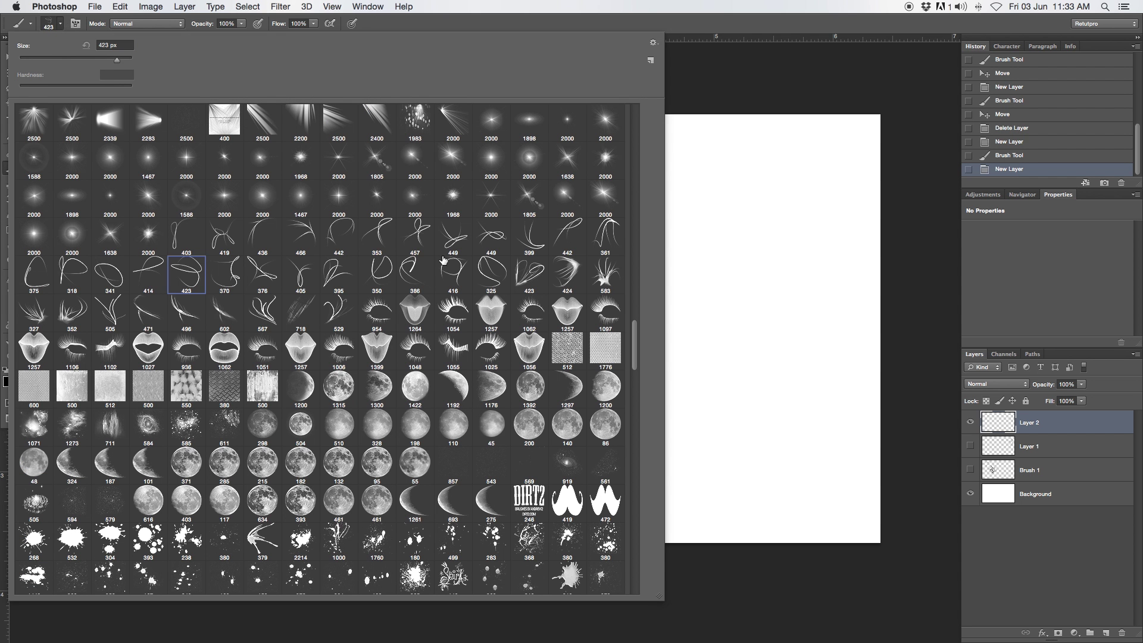
pyautogui.moveTo(631, 332); pyautogui.dragTo(634, 361)
pyautogui.click(227, 431)
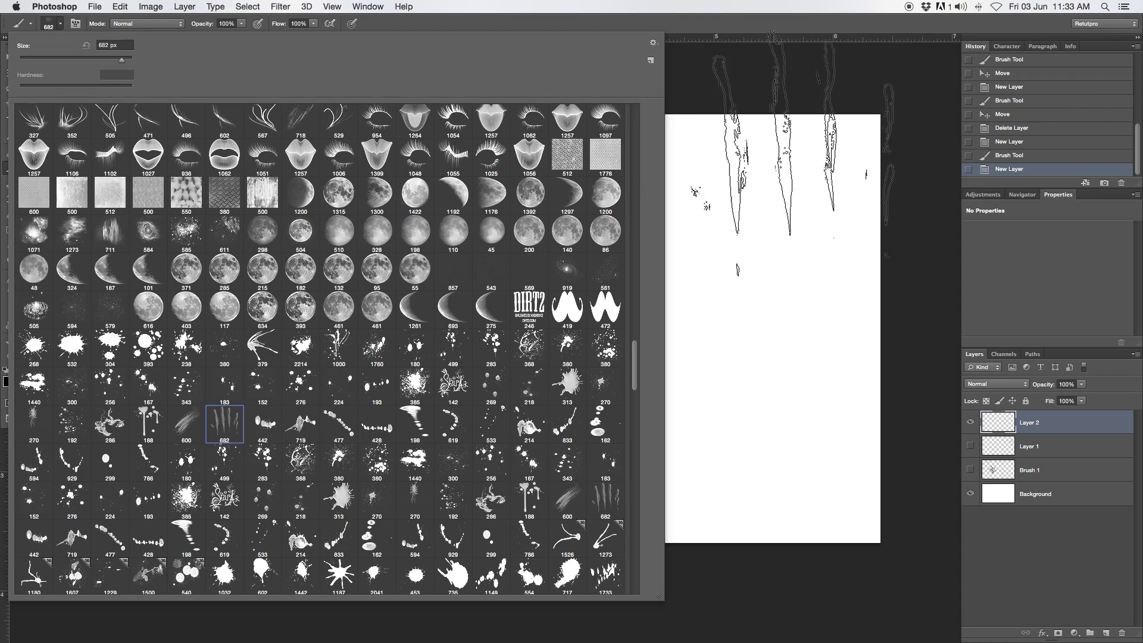
pyautogui.click(623, 22)
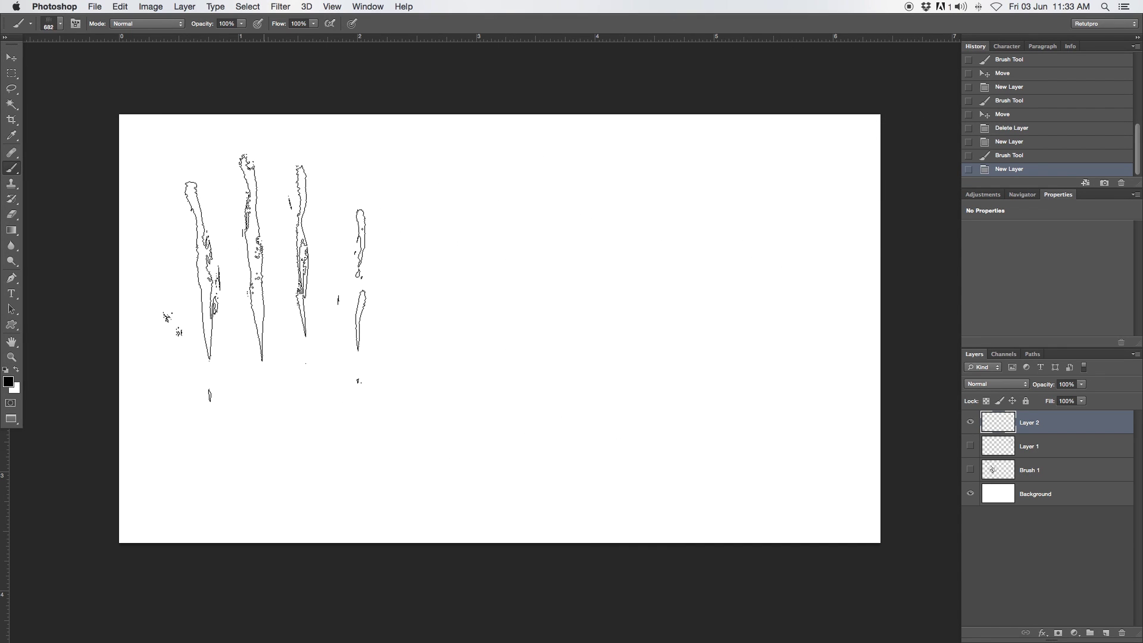
# - Paint test strokes with the claw-scratch brush across Layer 2 and revert them to the empty new layer
pyautogui.click(277, 258)
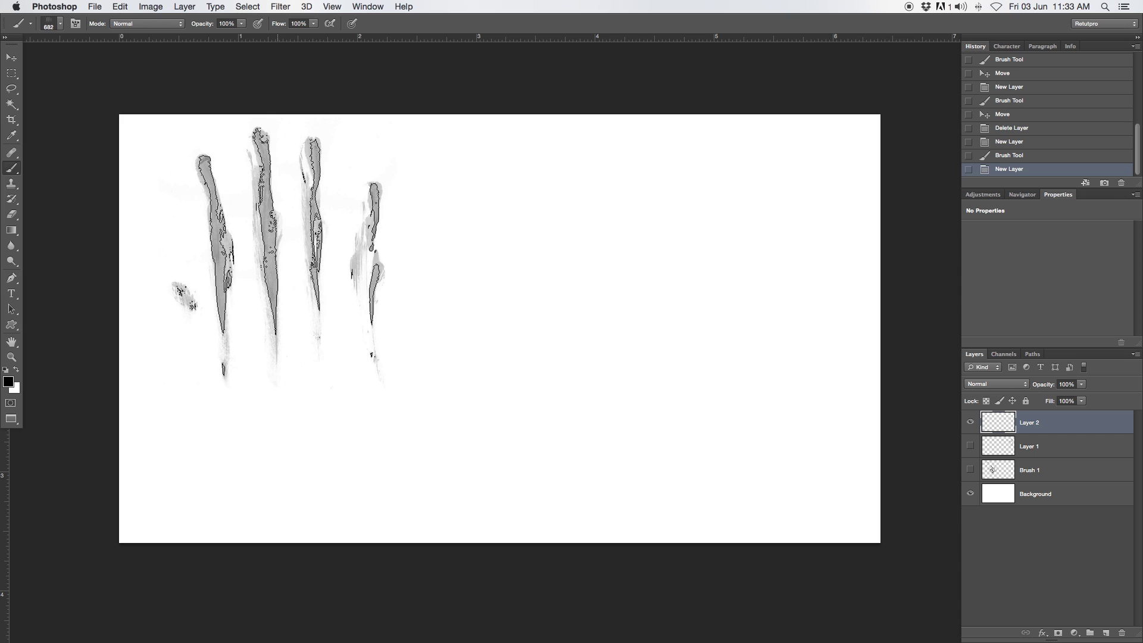
pyautogui.moveTo(277, 257)
pyautogui.mouseDown()
pyautogui.moveTo(390, 319)
pyautogui.moveTo(503, 280)
pyautogui.moveTo(673, 277)
pyautogui.moveTo(738, 297)
pyautogui.moveTo(649, 348)
pyautogui.moveTo(729, 324)
pyautogui.mouseUp()
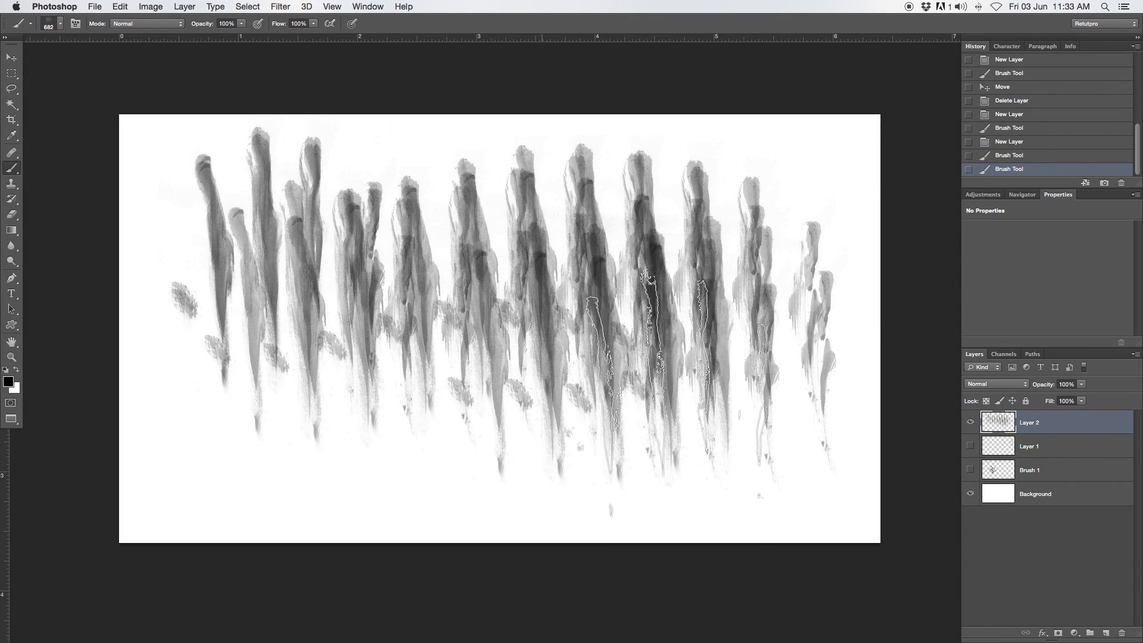
pyautogui.click(1006, 142)
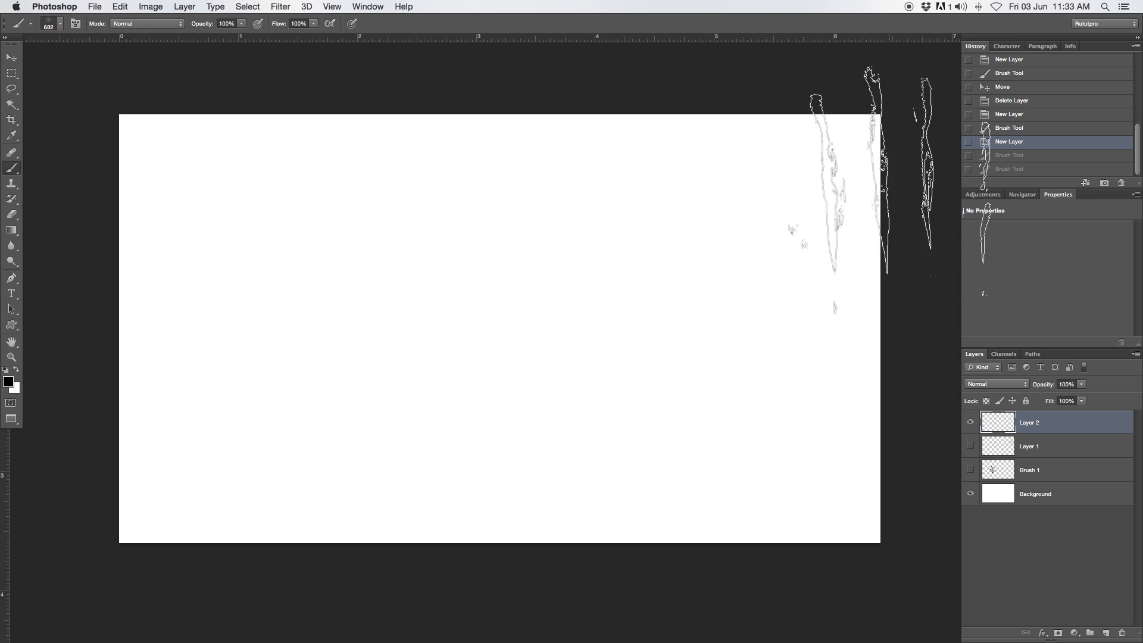
# - Set the brush tip spacing to 4% and paint overlapping claw-scratch strokes at 767 px over most of Layer 2
pyautogui.click(77, 24)
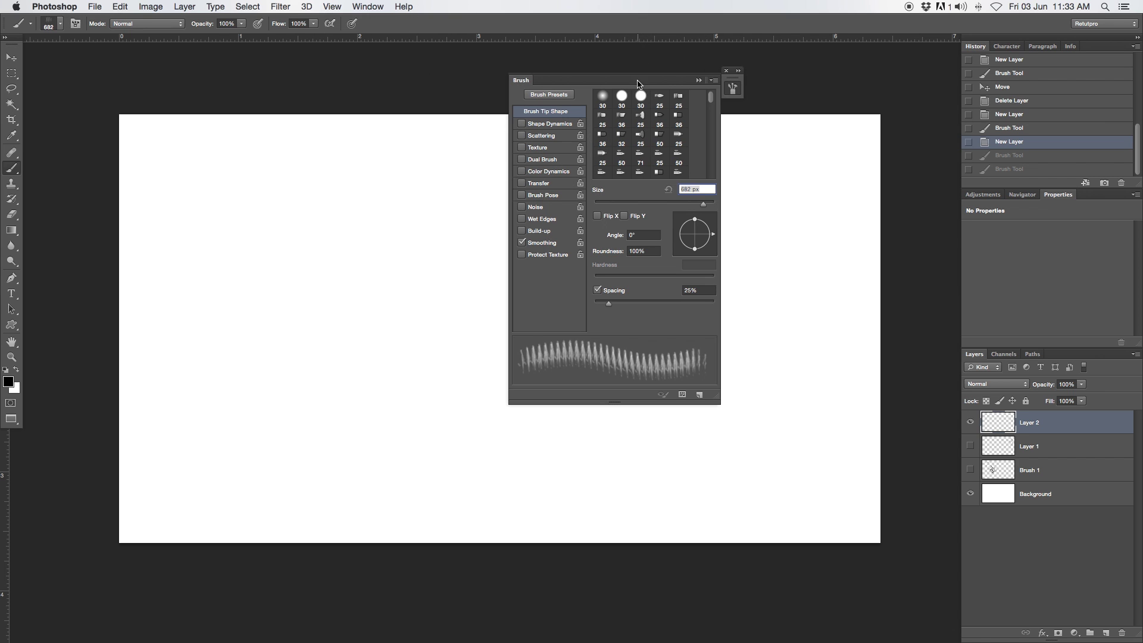
pyautogui.moveTo(718, 400)
pyautogui.mouseDown()
pyautogui.moveTo(913, 458)
pyautogui.moveTo(924, 501)
pyautogui.mouseUp()
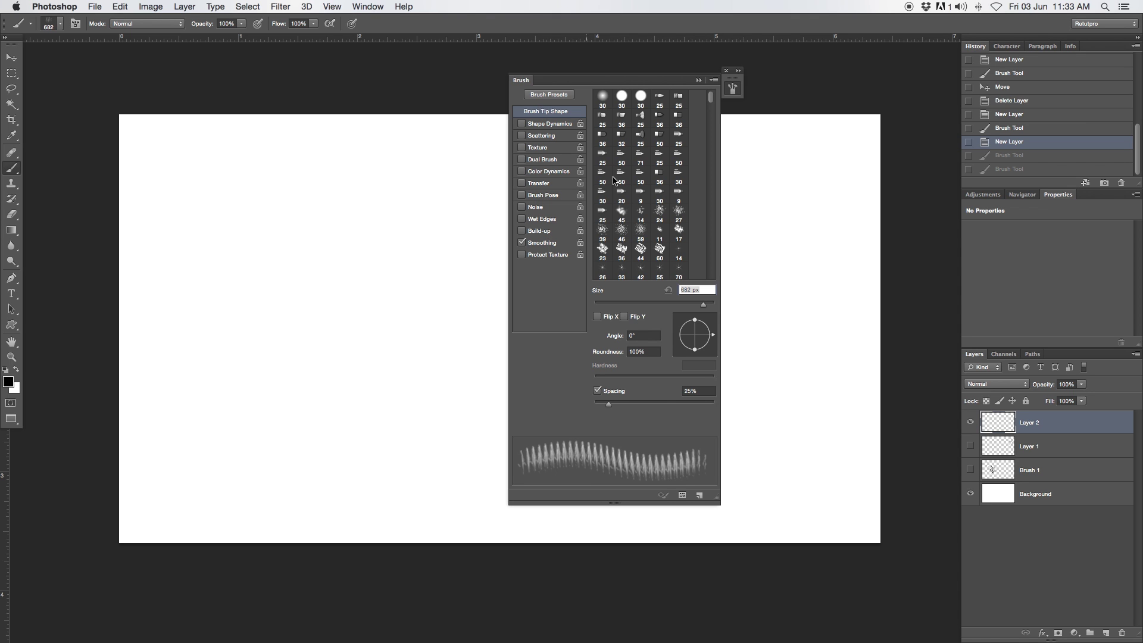
pyautogui.moveTo(611, 403)
pyautogui.mouseDown()
pyautogui.moveTo(645, 403)
pyautogui.moveTo(592, 400)
pyautogui.moveTo(597, 410)
pyautogui.mouseUp()
pyautogui.moveTo(238, 265)
pyautogui.mouseDown()
pyautogui.moveTo(274, 262)
pyautogui.moveTo(280, 279)
pyautogui.moveTo(617, 333)
pyautogui.moveTo(750, 310)
pyautogui.moveTo(268, 309)
pyautogui.moveTo(426, 339)
pyautogui.moveTo(321, 339)
pyautogui.mouseUp()
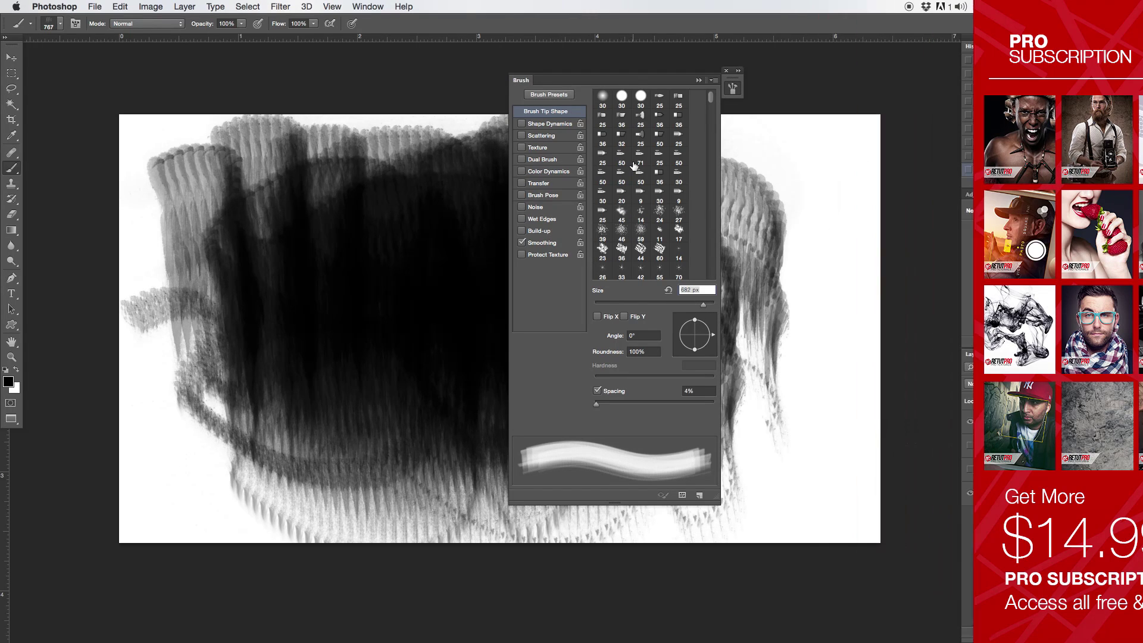
# - Try the Shape Dynamics, Texture, Color Dynamics and Transfer options on the brush, switching each one off again
pyautogui.click(545, 124)
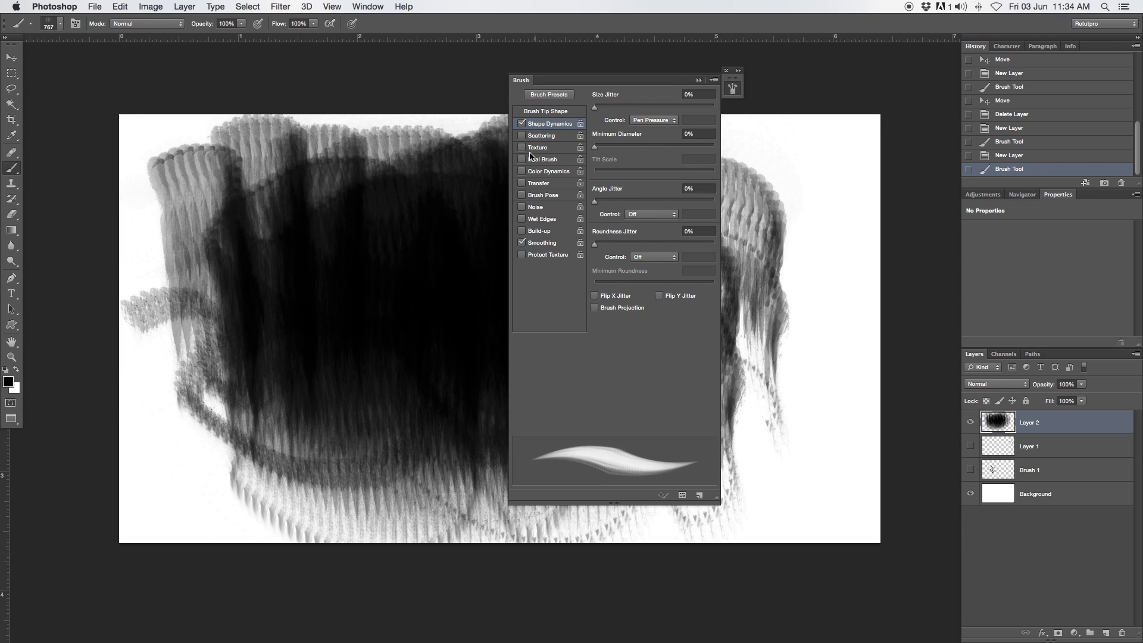
pyautogui.click(532, 148)
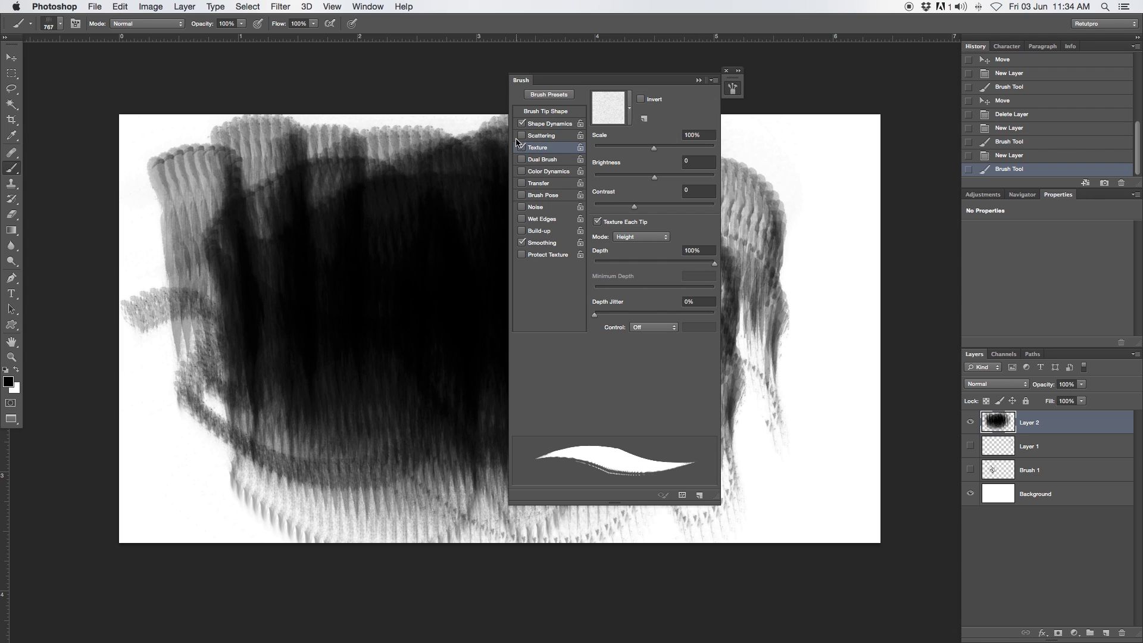
pyautogui.click(522, 124)
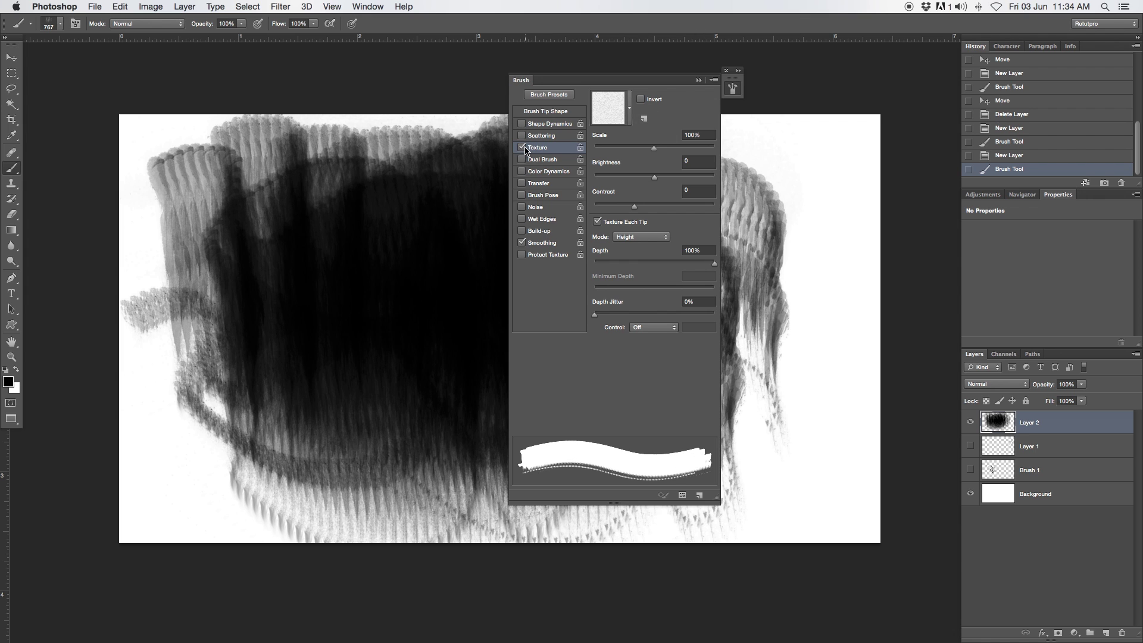
pyautogui.click(522, 147)
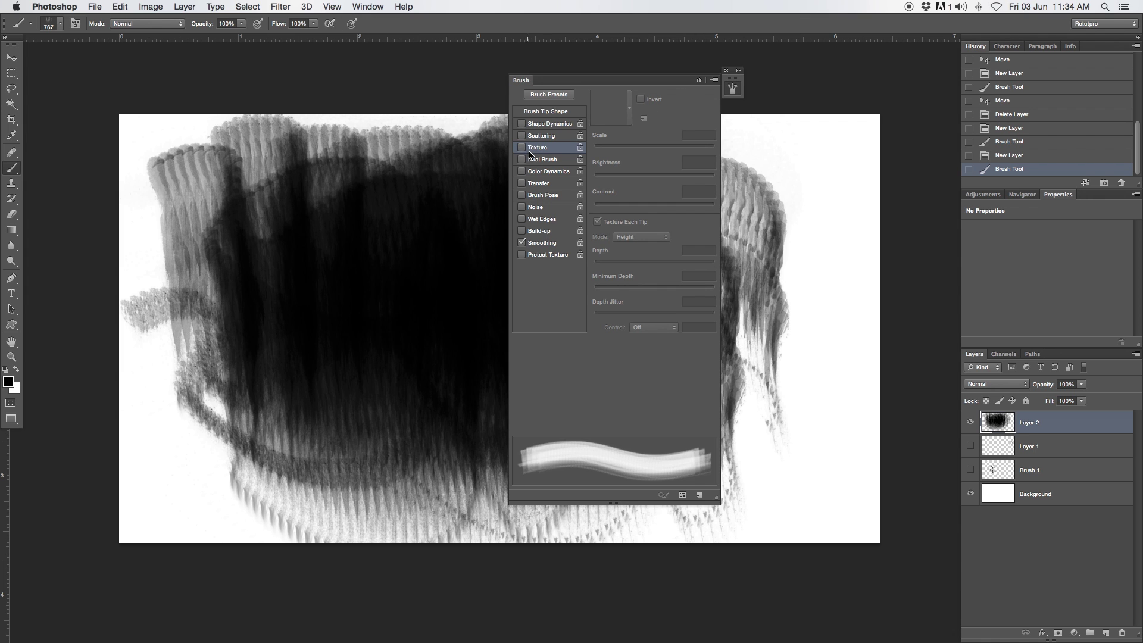
pyautogui.click(559, 172)
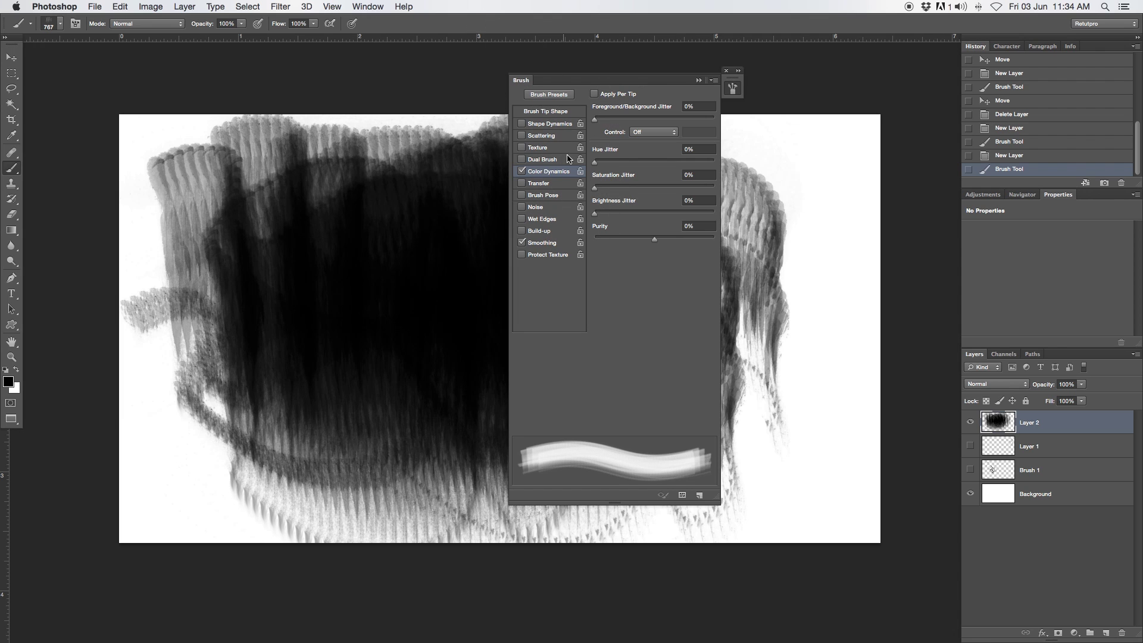
pyautogui.click(523, 171)
pyautogui.click(534, 184)
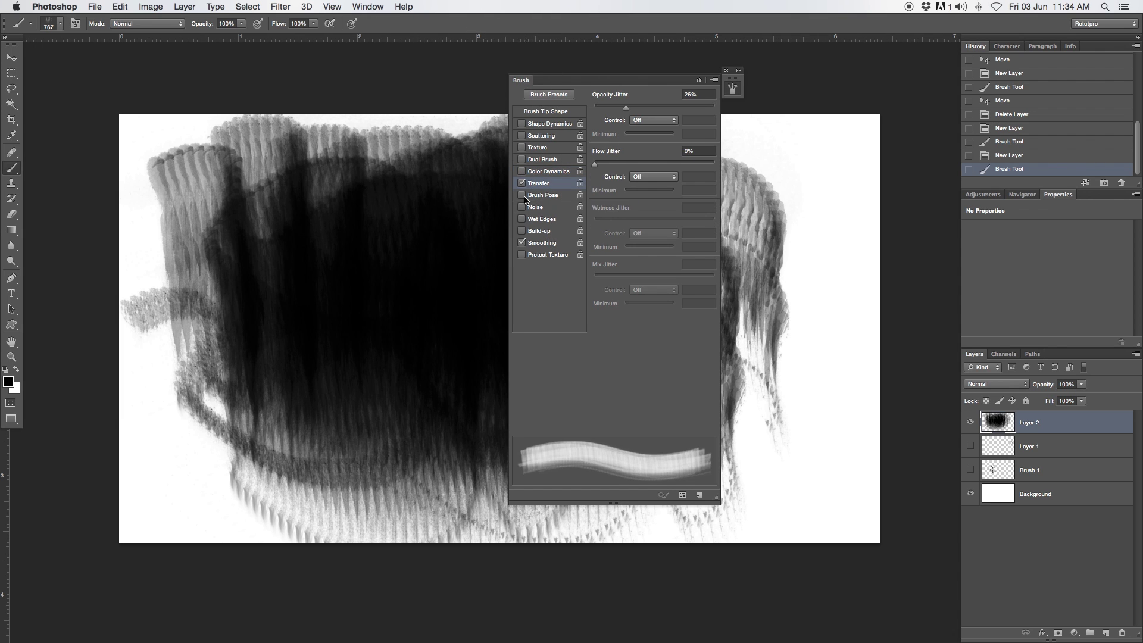
pyautogui.click(521, 183)
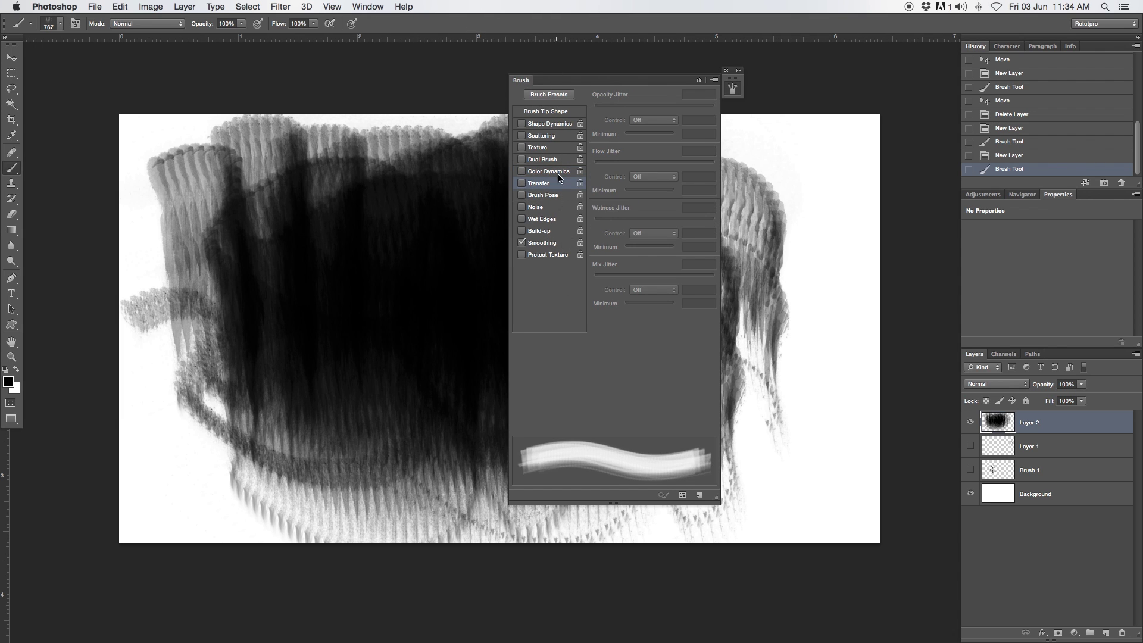
# - Return to the brush tip shape settings and reduce the spacing to 1%
pyautogui.click(537, 113)
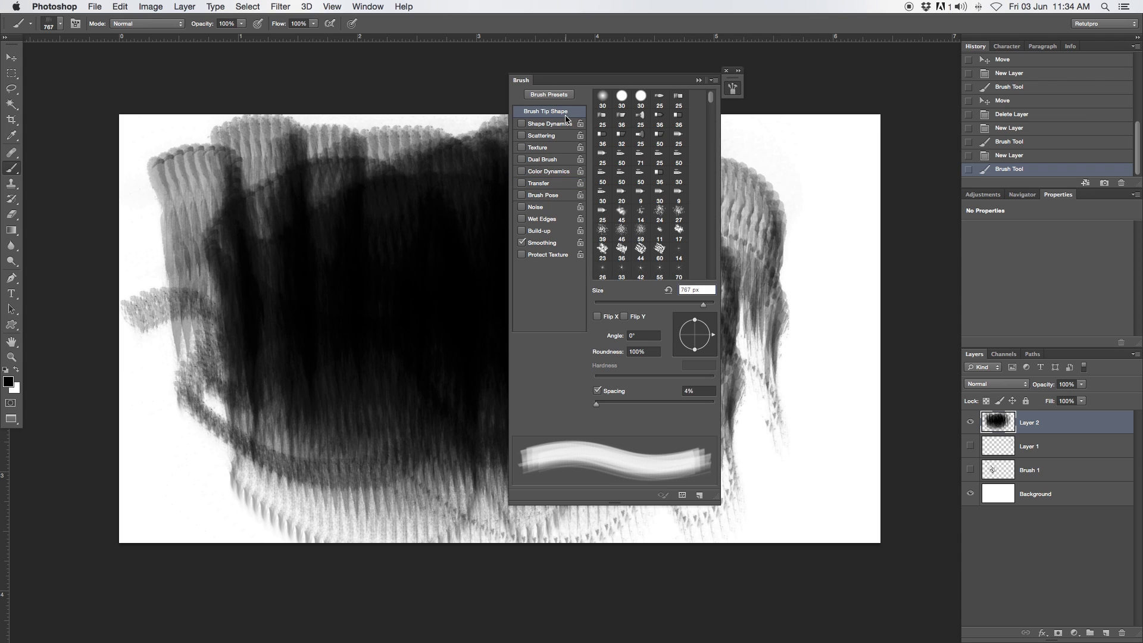
pyautogui.moveTo(602, 405)
pyautogui.mouseDown()
pyautogui.moveTo(613, 405)
pyautogui.moveTo(594, 405)
pyautogui.mouseUp()
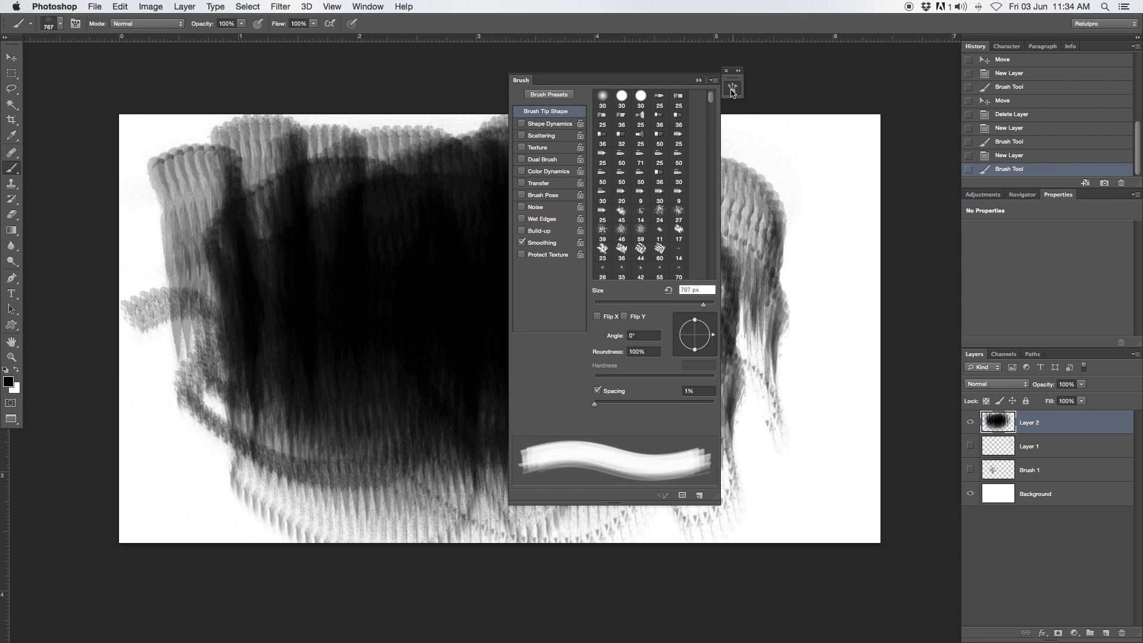
# - Select the 25 px Round Point bristle tip and paint freehand black lines across Layer 2
pyautogui.click(659, 99)
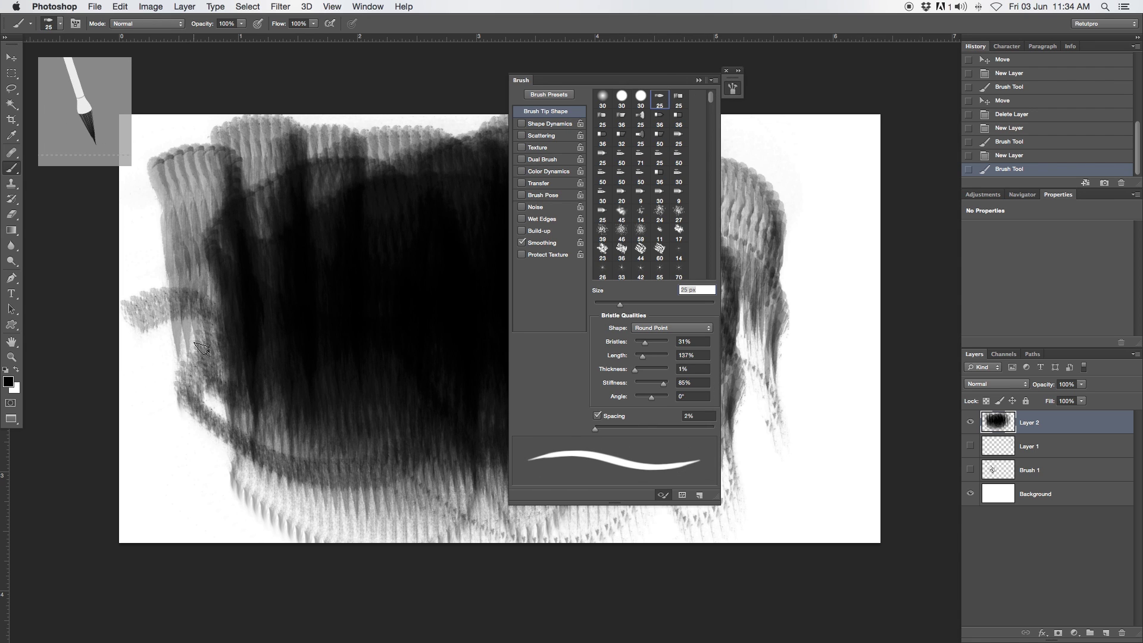
pyautogui.moveTo(176, 453)
pyautogui.mouseDown()
pyautogui.moveTo(179, 417)
pyautogui.moveTo(159, 467)
pyautogui.moveTo(214, 476)
pyautogui.moveTo(288, 391)
pyautogui.moveTo(166, 461)
pyautogui.moveTo(199, 479)
pyautogui.moveTo(426, 470)
pyautogui.moveTo(413, 433)
pyautogui.moveTo(132, 441)
pyautogui.moveTo(396, 438)
pyautogui.moveTo(327, 316)
pyautogui.moveTo(274, 323)
pyautogui.moveTo(277, 384)
pyautogui.moveTo(220, 172)
pyautogui.moveTo(250, 536)
pyautogui.moveTo(437, 304)
pyautogui.moveTo(482, 396)
pyautogui.moveTo(424, 318)
pyautogui.moveTo(333, 396)
pyautogui.moveTo(700, 403)
pyautogui.moveTo(772, 528)
pyautogui.moveTo(919, 408)
pyautogui.moveTo(844, 246)
pyautogui.mouseUp()
pyautogui.moveTo(783, 173)
pyautogui.mouseDown()
pyautogui.moveTo(783, 199)
pyautogui.moveTo(799, 219)
pyautogui.moveTo(777, 286)
pyautogui.moveTo(786, 315)
pyautogui.mouseUp()
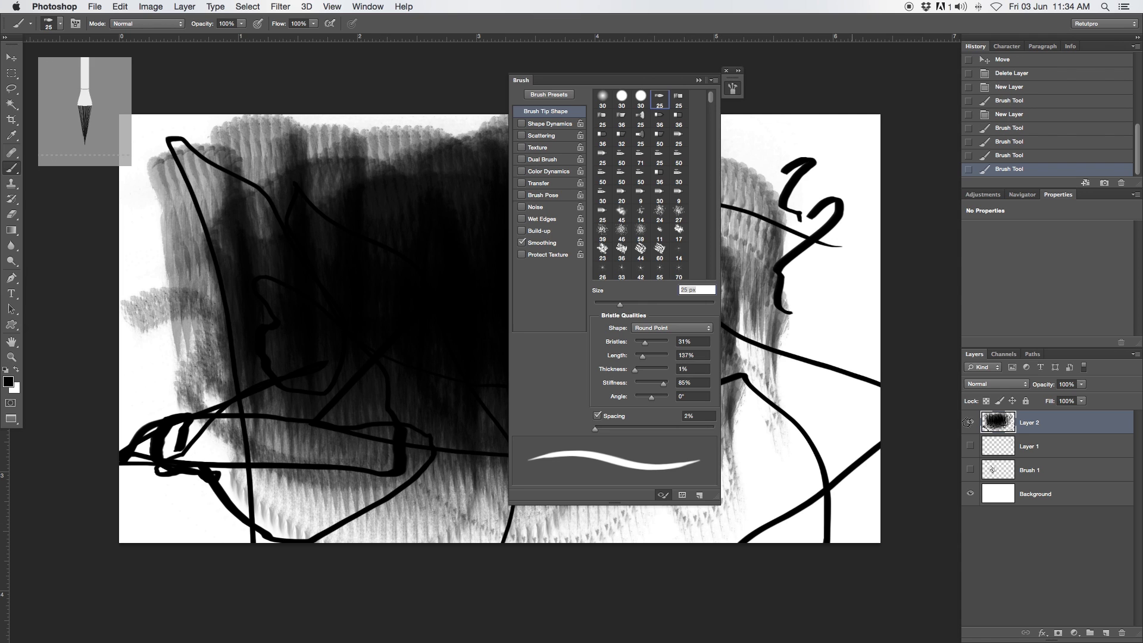
# - Hide Layer 2 and move the brush settings away from the middle of the canvas, clear of the layers list
pyautogui.click(971, 422)
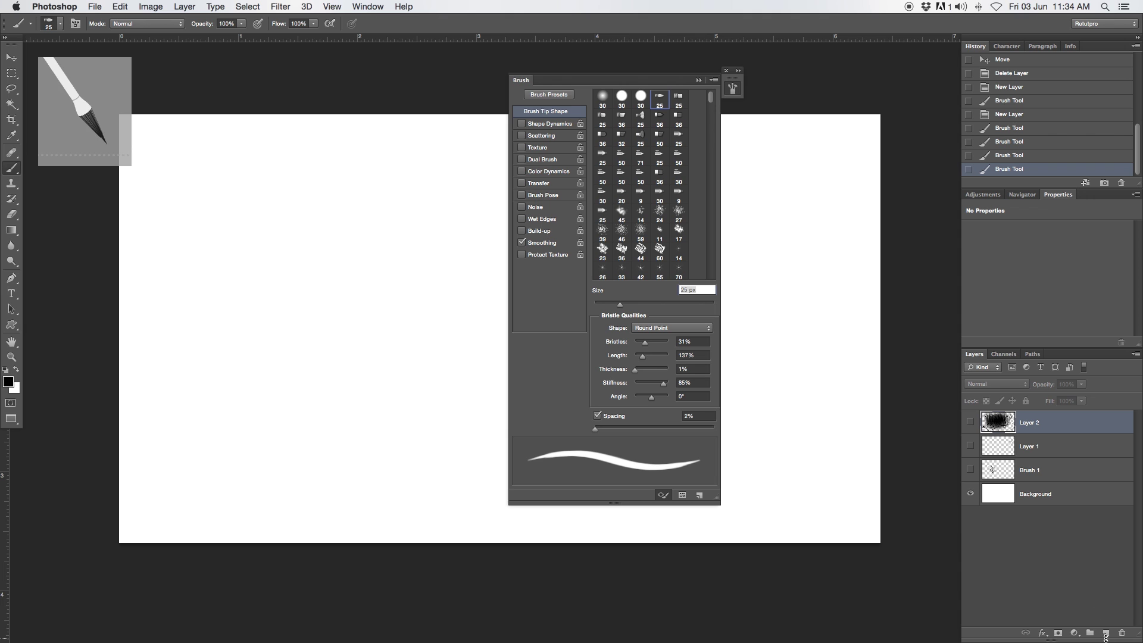
pyautogui.moveTo(614, 72)
pyautogui.mouseDown()
pyautogui.moveTo(887, 67)
pyautogui.moveTo(1071, 45)
pyautogui.mouseUp()
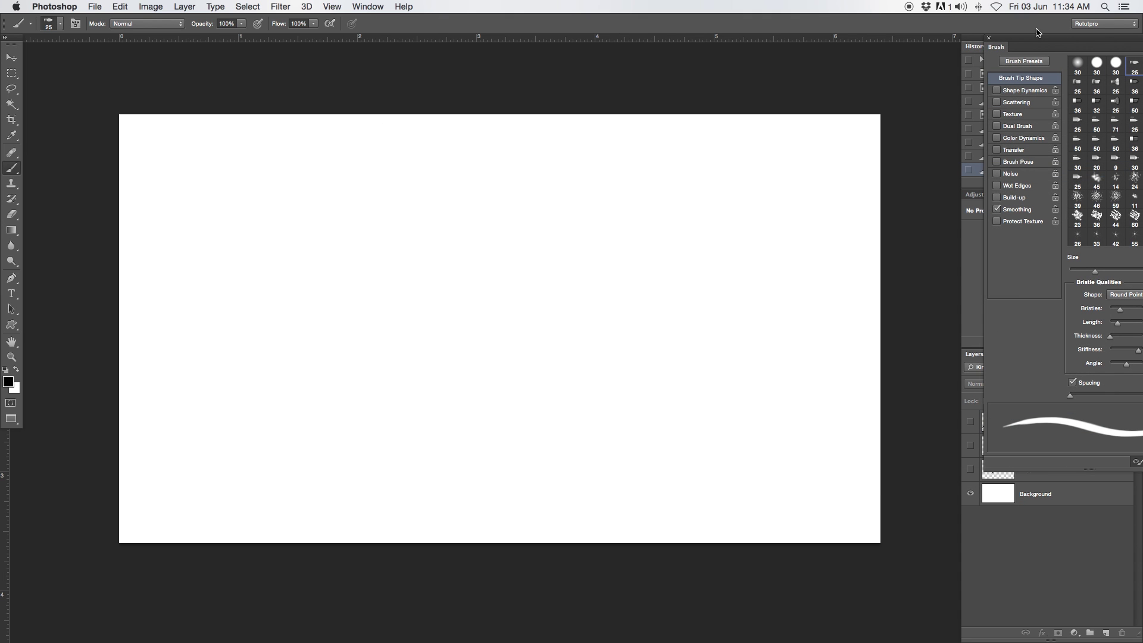
pyautogui.moveTo(1076, 33)
pyautogui.mouseDown()
pyautogui.moveTo(936, 108)
pyautogui.moveTo(1012, 47)
pyautogui.moveTo(819, 12)
pyautogui.mouseUp()
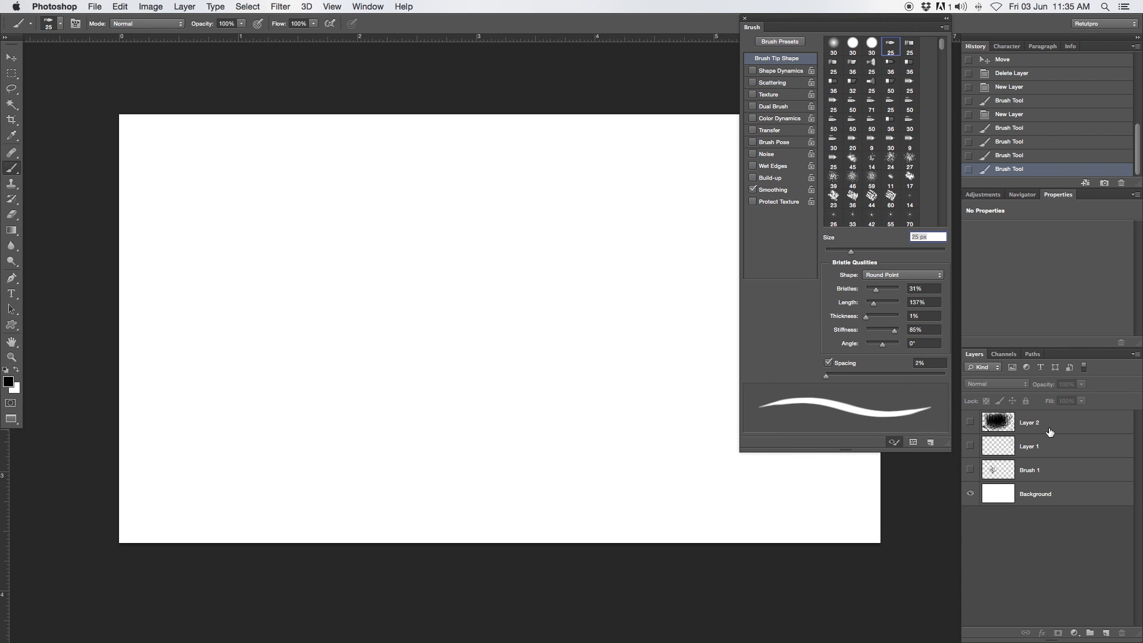
# - Add a new layer above Layer 2 and hand-paint large black letters across it with a zigzag stroke beneath
pyautogui.click(1048, 432)
pyautogui.click(1106, 633)
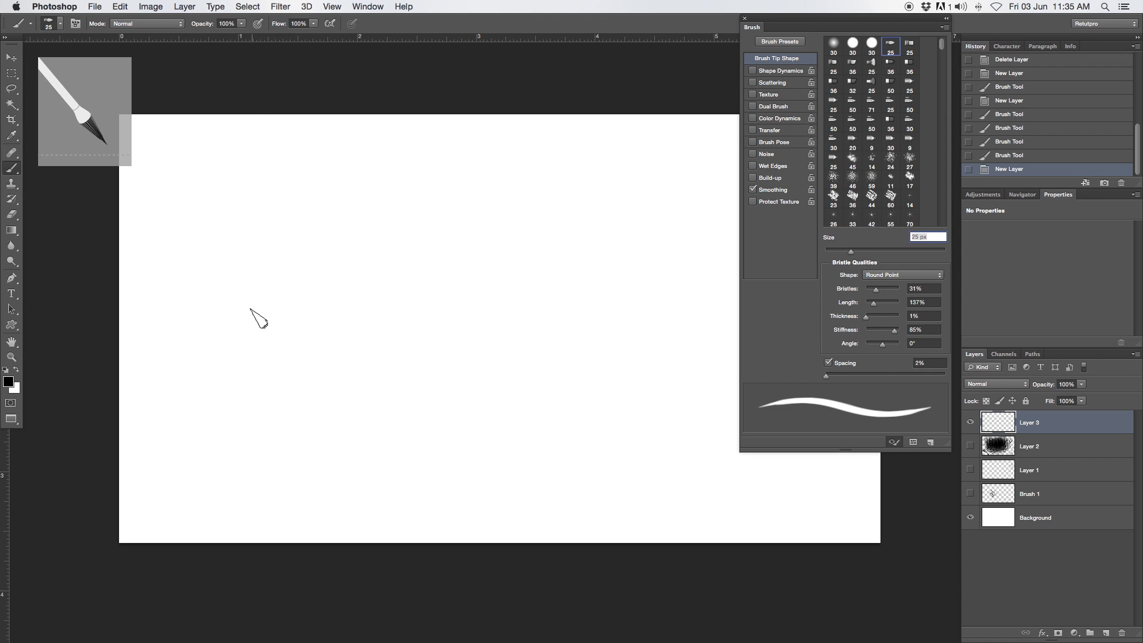
pyautogui.moveTo(247, 219)
pyautogui.mouseDown()
pyautogui.moveTo(386, 185)
pyautogui.moveTo(329, 328)
pyautogui.mouseUp()
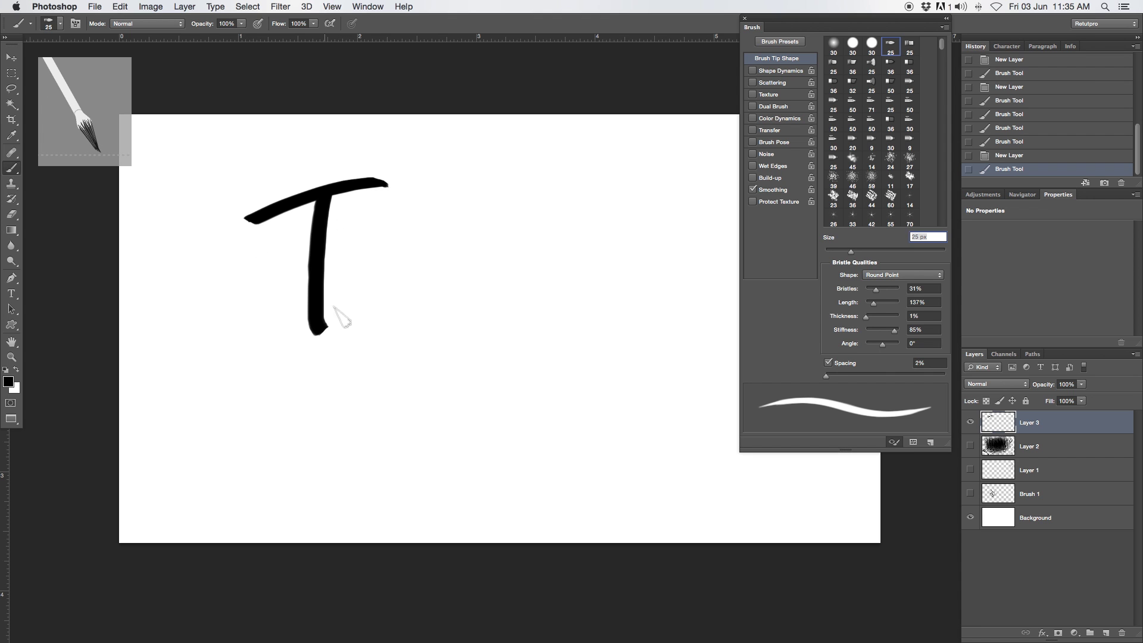
pyautogui.moveTo(345, 268); pyautogui.dragTo(329, 331)
pyautogui.moveTo(342, 291); pyautogui.dragTo(370, 315)
pyautogui.moveTo(395, 259)
pyautogui.mouseDown()
pyautogui.moveTo(401, 316)
pyautogui.moveTo(352, 252)
pyautogui.mouseUp()
pyautogui.moveTo(469, 243); pyautogui.dragTo(450, 334)
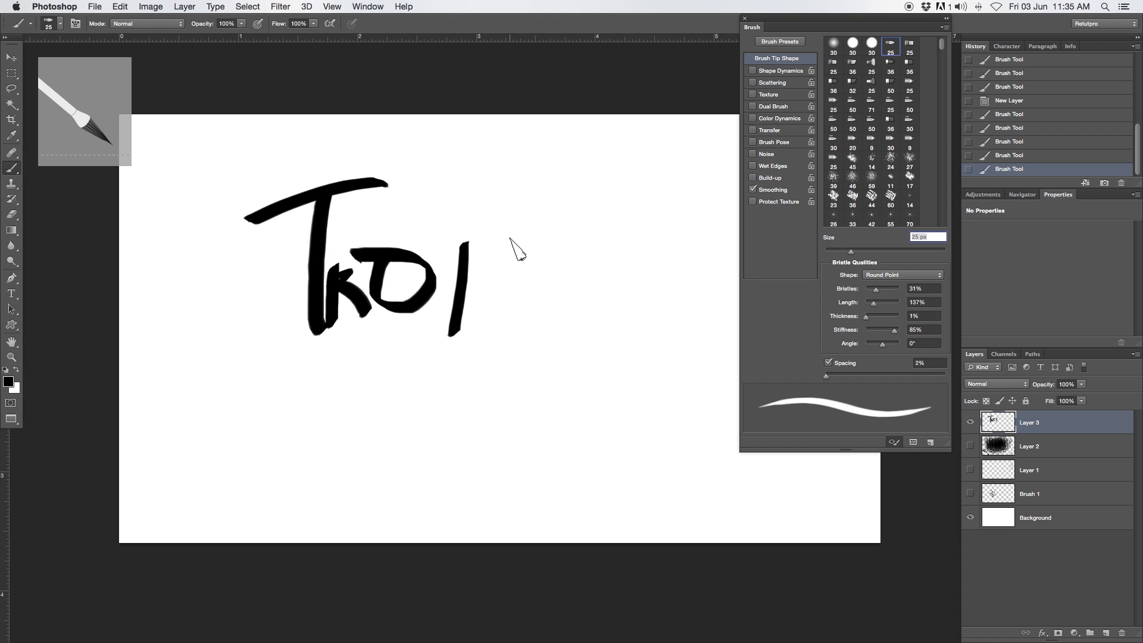
pyautogui.moveTo(509, 239); pyautogui.dragTo(570, 338)
pyautogui.moveTo(613, 215); pyautogui.dragTo(530, 325)
pyautogui.moveTo(347, 431)
pyautogui.mouseDown()
pyautogui.moveTo(455, 471)
pyautogui.moveTo(560, 440)
pyautogui.moveTo(571, 420)
pyautogui.mouseUp()
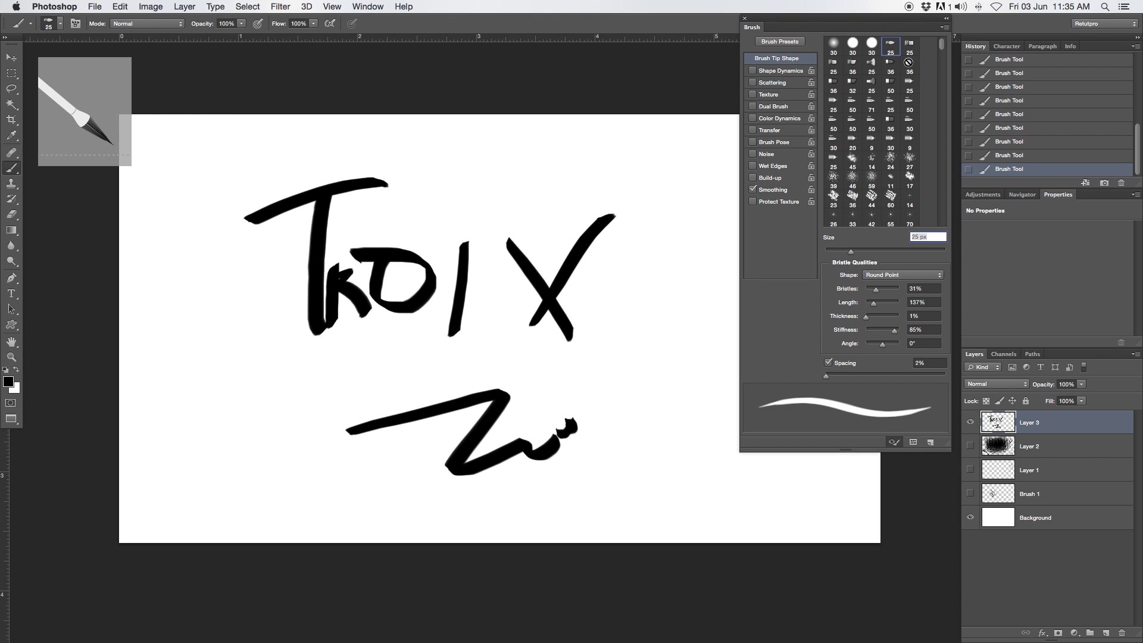
# - Scribble over the lettering with the 25 px Round Fan bristle tip, and switch to a 59 px tip with the brush settings closed
pyautogui.click(871, 61)
pyautogui.moveTo(439, 159)
pyautogui.mouseDown()
pyautogui.moveTo(554, 167)
pyautogui.moveTo(589, 247)
pyautogui.moveTo(572, 288)
pyautogui.moveTo(675, 253)
pyautogui.mouseUp()
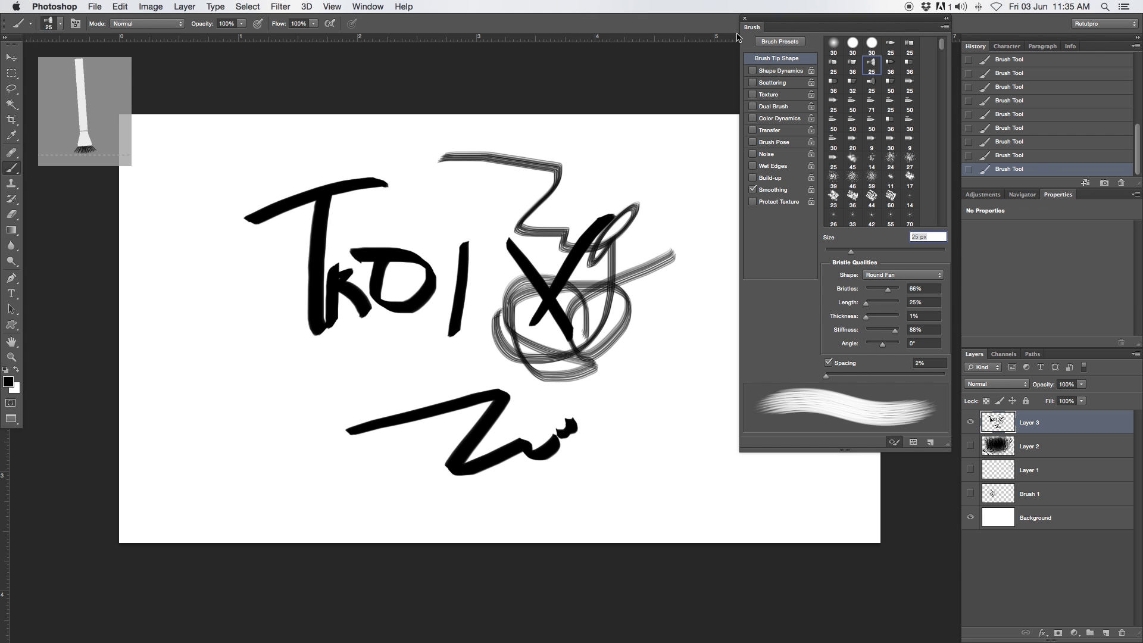
pyautogui.click(874, 184)
pyautogui.click(745, 20)
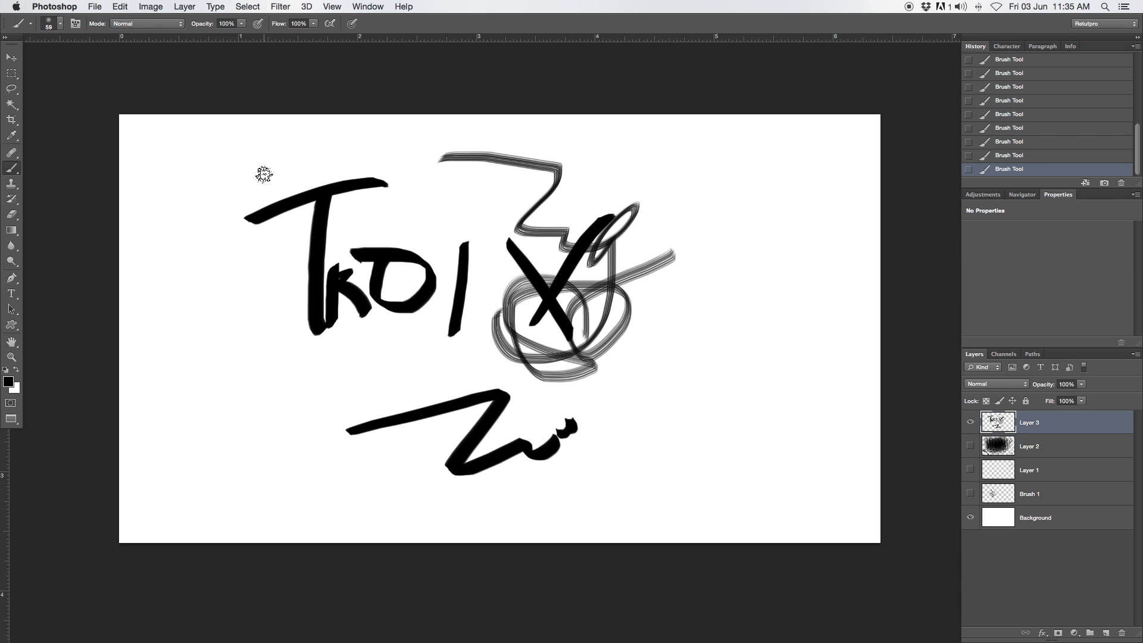
# - Look through the loadable .abr brush files in the BRUSHES folder without loading any
pyautogui.click(60, 24)
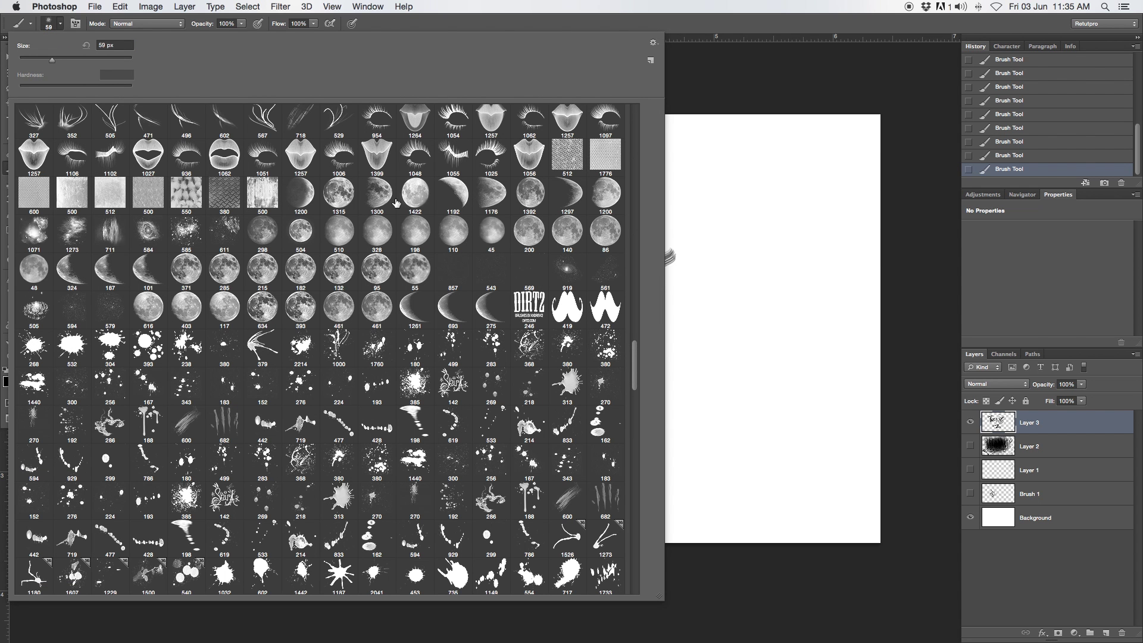
pyautogui.click(654, 48)
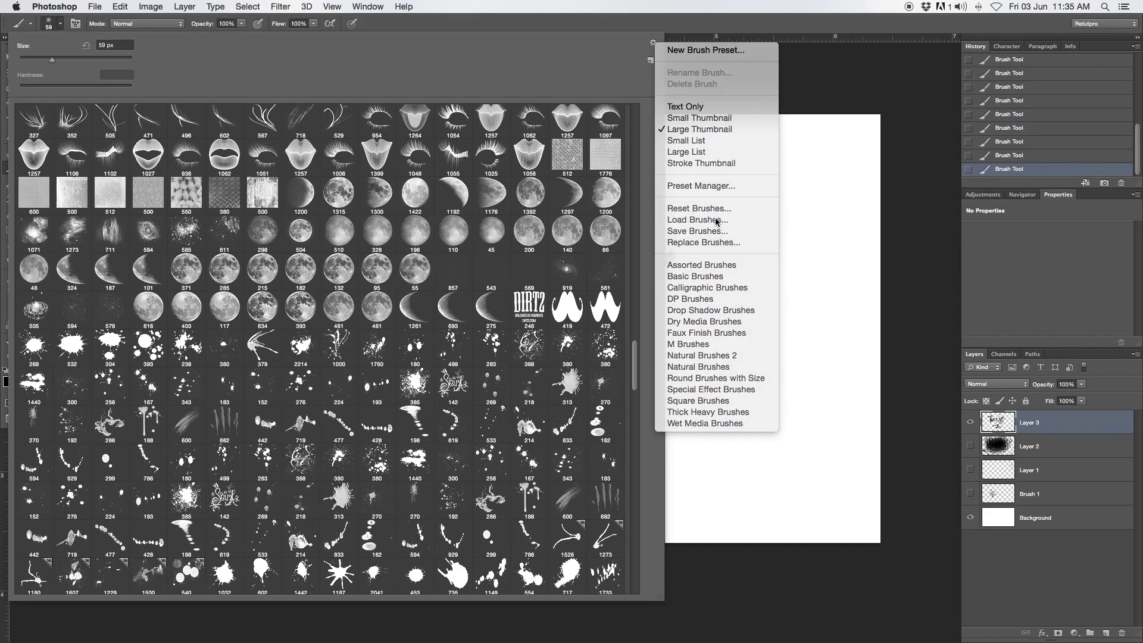
pyautogui.click(698, 220)
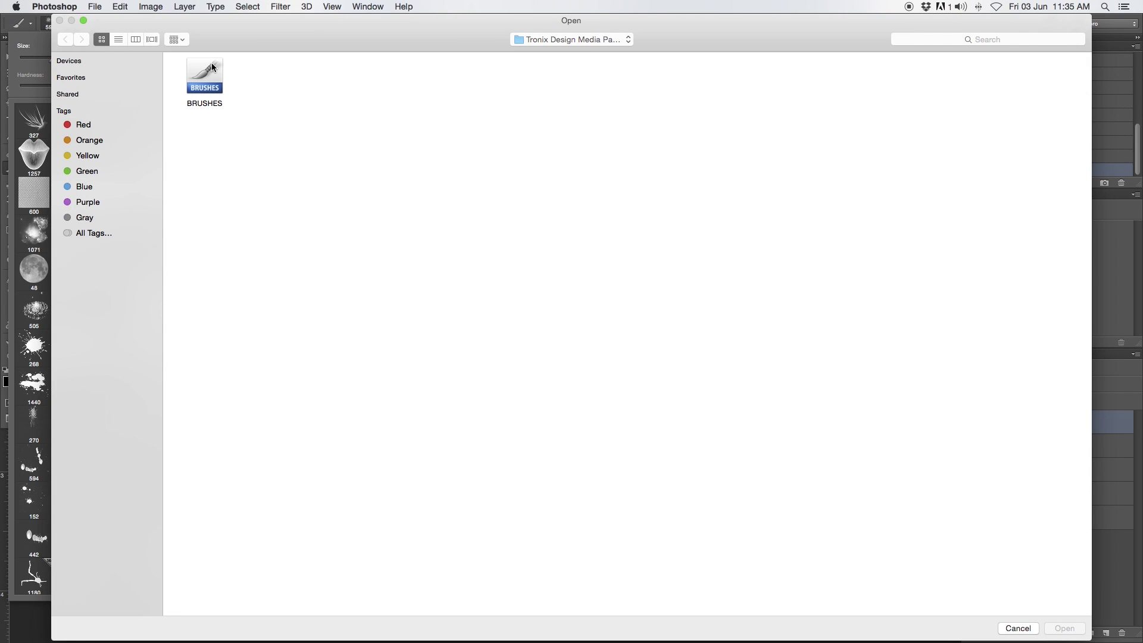
pyautogui.doubleClick(213, 86)
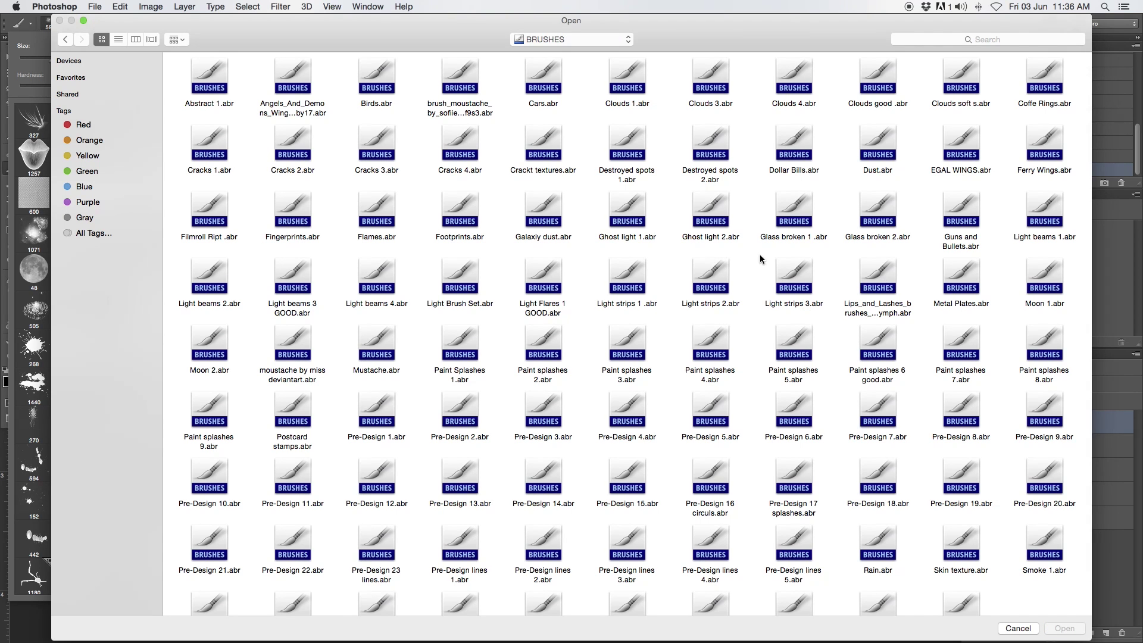
pyautogui.scroll(-3, 760, 259)
pyautogui.scroll(5, 759, 259)
pyautogui.scroll(-3, 759, 259)
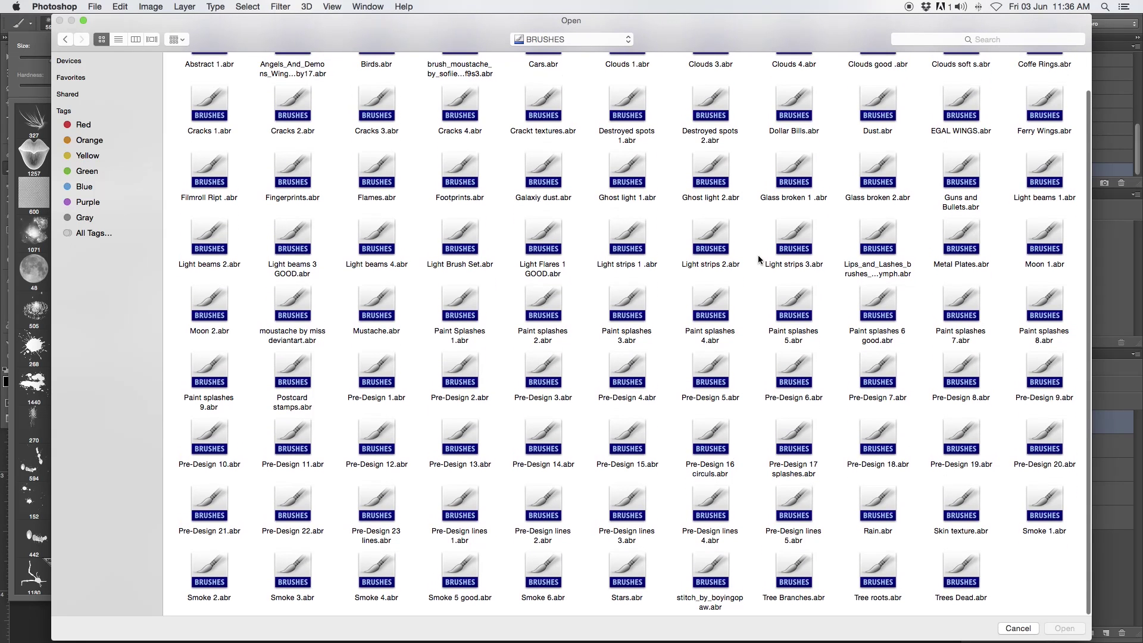
pyautogui.scroll(3, 759, 259)
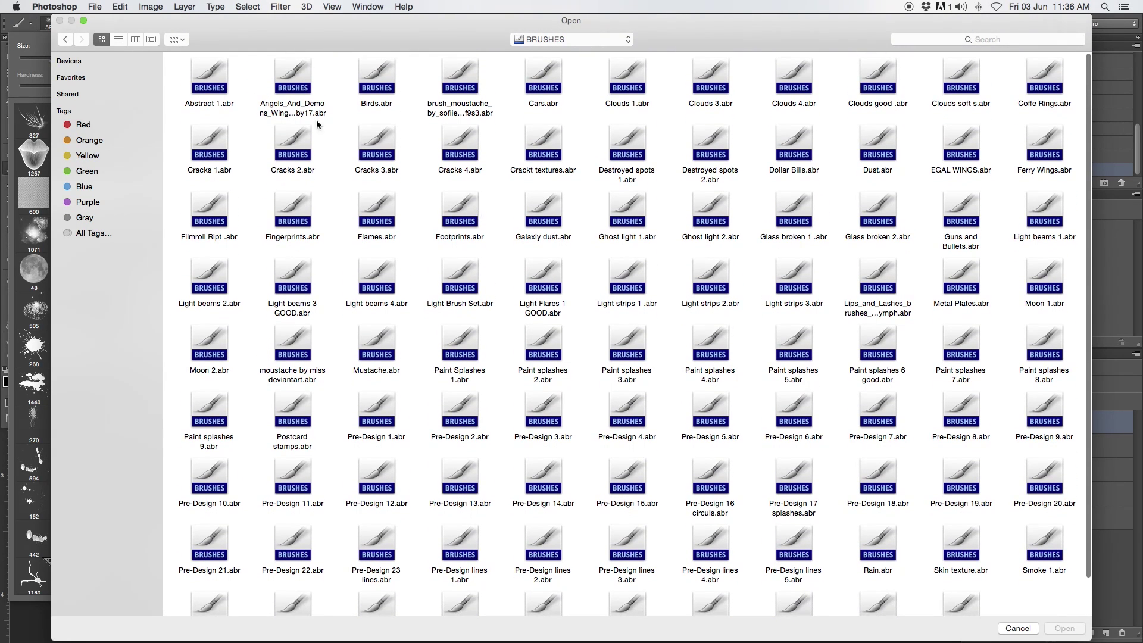
pyautogui.click(1024, 632)
# - Look through the installed brush presets down to the end of the list and inspect the brush's blending modes
pyautogui.moveTo(634, 351)
pyautogui.mouseDown()
pyautogui.moveTo(651, 625)
pyautogui.moveTo(635, 602)
pyautogui.mouseUp()
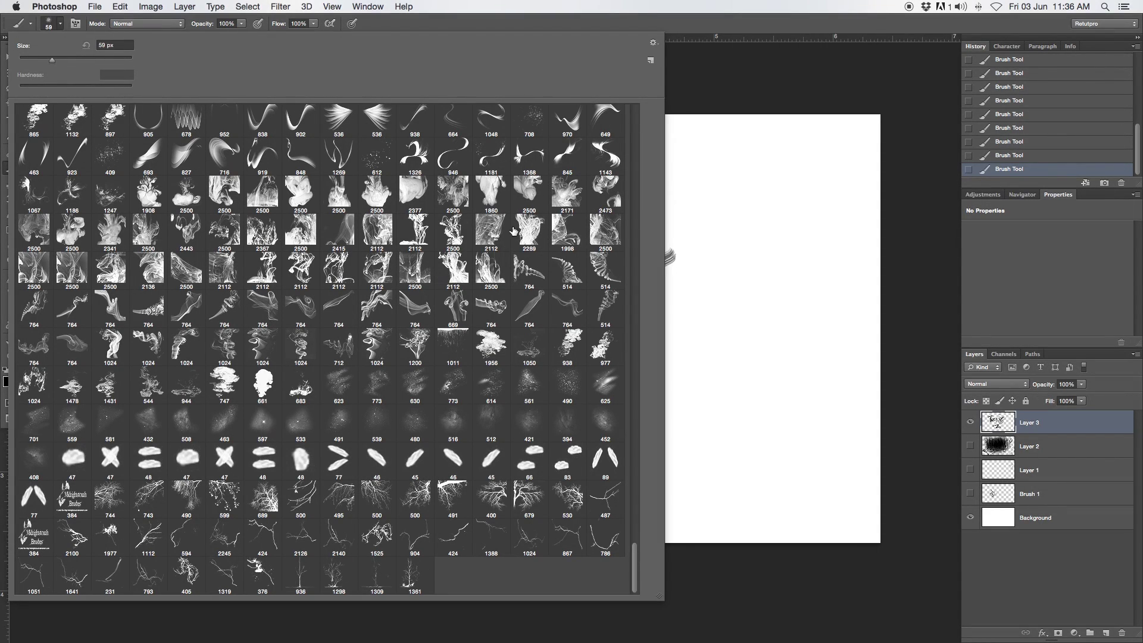
pyautogui.moveTo(635, 575); pyautogui.dragTo(655, 352)
pyautogui.click(89, 22)
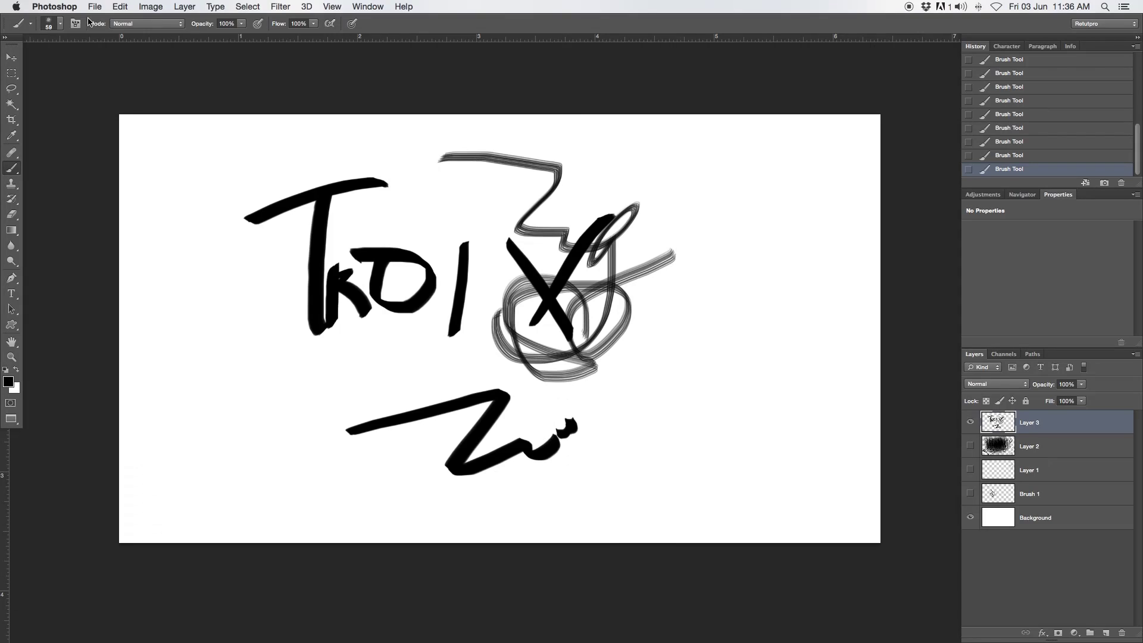
pyautogui.click(138, 24)
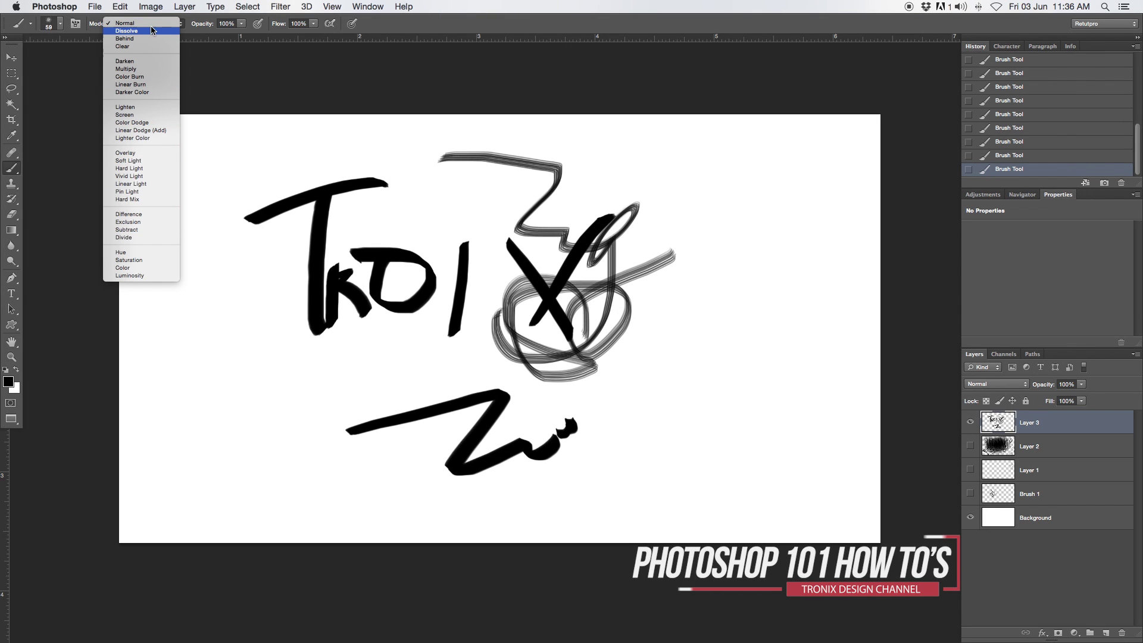
pyautogui.click(197, 22)
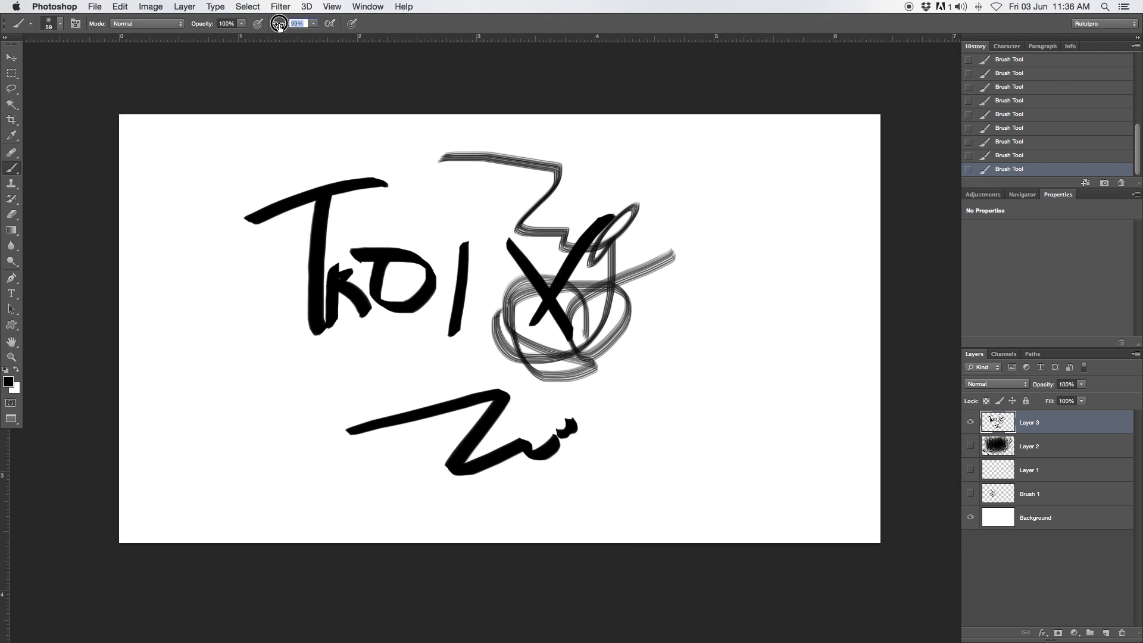
# - Paint thick black freehand strokes around and over the lettering on Layer 3 with the 59 px brush, bringing the flow to 100%
pyautogui.moveTo(219, 184)
pyautogui.mouseDown()
pyautogui.moveTo(194, 296)
pyautogui.moveTo(265, 367)
pyautogui.moveTo(451, 379)
pyautogui.moveTo(526, 369)
pyautogui.mouseUp()
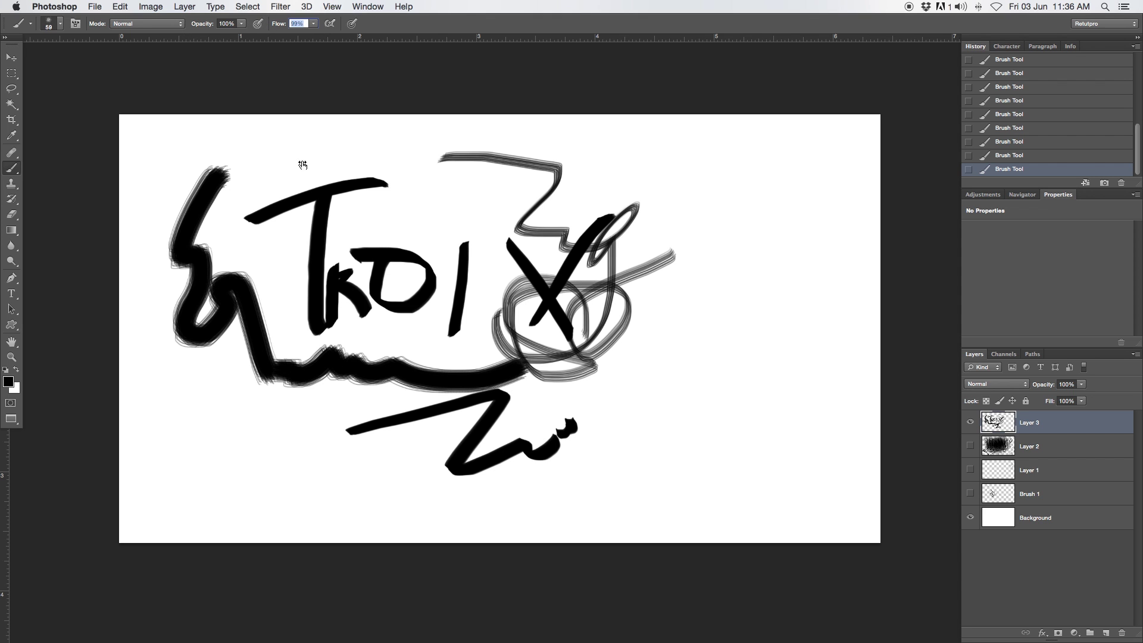
pyautogui.moveTo(277, 117)
pyautogui.mouseDown()
pyautogui.moveTo(304, 156)
pyautogui.moveTo(405, 156)
pyautogui.mouseUp()
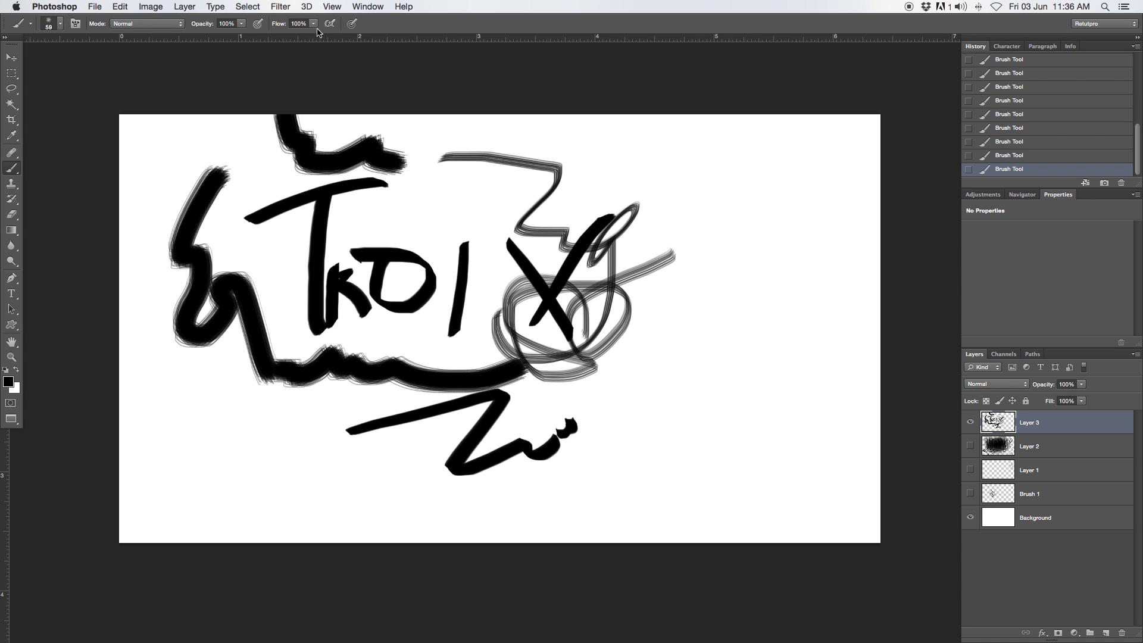
pyautogui.moveTo(473, 211)
pyautogui.mouseDown()
pyautogui.moveTo(756, 334)
pyautogui.moveTo(745, 368)
pyautogui.mouseUp()
pyautogui.moveTo(682, 172)
pyautogui.mouseDown()
pyautogui.moveTo(561, 395)
pyautogui.moveTo(607, 372)
pyautogui.moveTo(662, 305)
pyautogui.mouseUp()
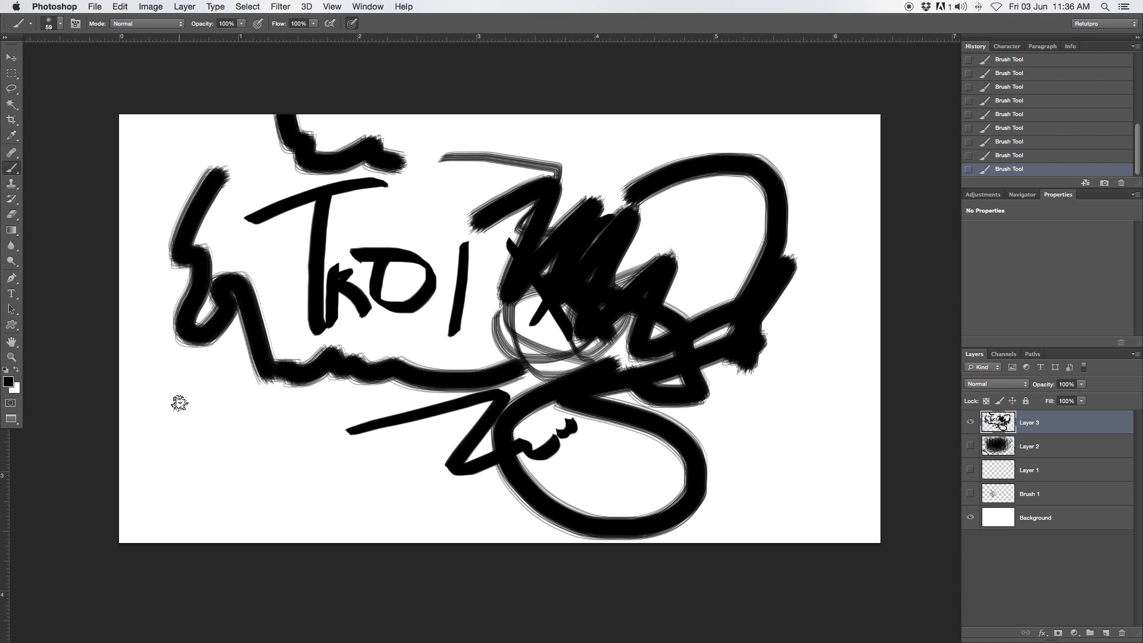
# - Paint varying-width strokes with pen pressure controlling size, and paint thick strokes across the middle with that pressure control off
pyautogui.moveTo(181, 399)
pyautogui.mouseDown()
pyautogui.moveTo(319, 487)
pyautogui.moveTo(448, 433)
pyautogui.moveTo(411, 394)
pyautogui.mouseUp()
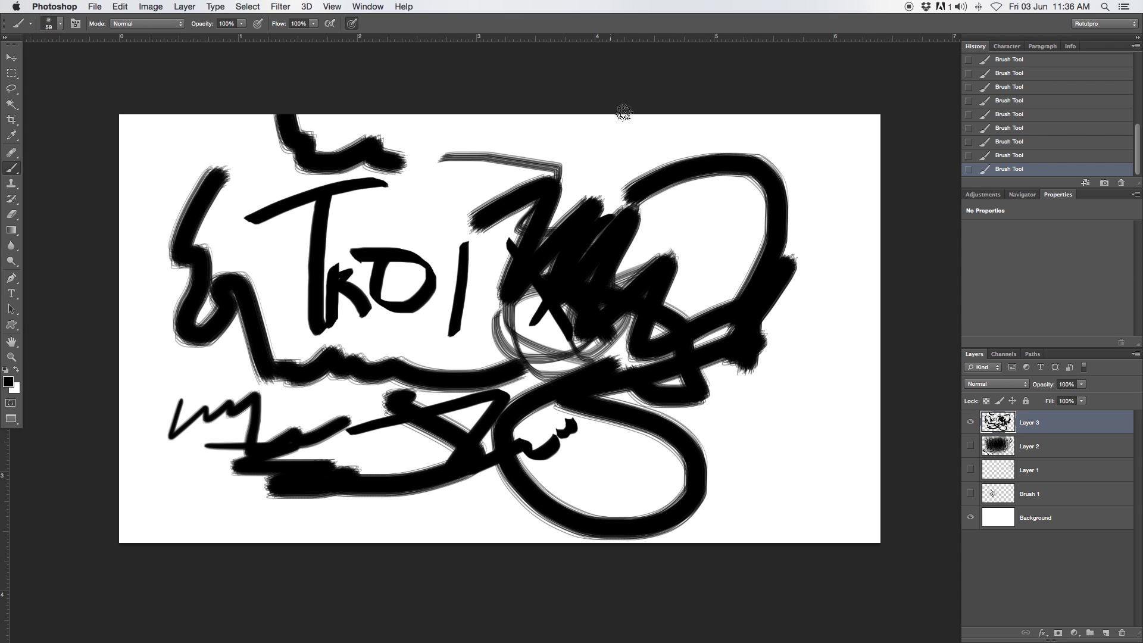
pyautogui.moveTo(618, 134)
pyautogui.mouseDown()
pyautogui.moveTo(812, 135)
pyautogui.moveTo(832, 158)
pyautogui.moveTo(855, 273)
pyautogui.moveTo(806, 411)
pyautogui.moveTo(786, 438)
pyautogui.moveTo(758, 440)
pyautogui.moveTo(742, 500)
pyautogui.moveTo(822, 454)
pyautogui.moveTo(811, 342)
pyautogui.moveTo(763, 283)
pyautogui.mouseUp()
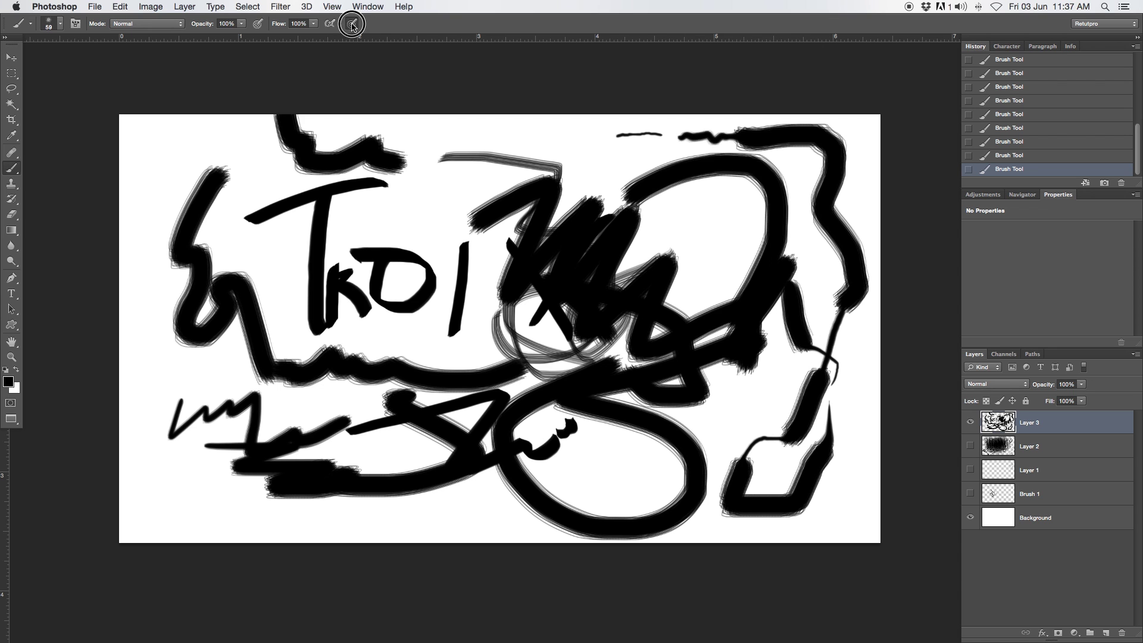
pyautogui.moveTo(363, 209)
pyautogui.mouseDown()
pyautogui.moveTo(476, 224)
pyautogui.moveTo(464, 297)
pyautogui.mouseUp()
pyautogui.moveTo(226, 297)
pyautogui.mouseDown()
pyautogui.moveTo(189, 393)
pyautogui.moveTo(326, 377)
pyautogui.moveTo(387, 348)
pyautogui.mouseUp()
pyautogui.moveTo(515, 256)
pyautogui.mouseDown()
pyautogui.moveTo(520, 451)
pyautogui.moveTo(589, 435)
pyautogui.moveTo(652, 531)
pyautogui.mouseUp()
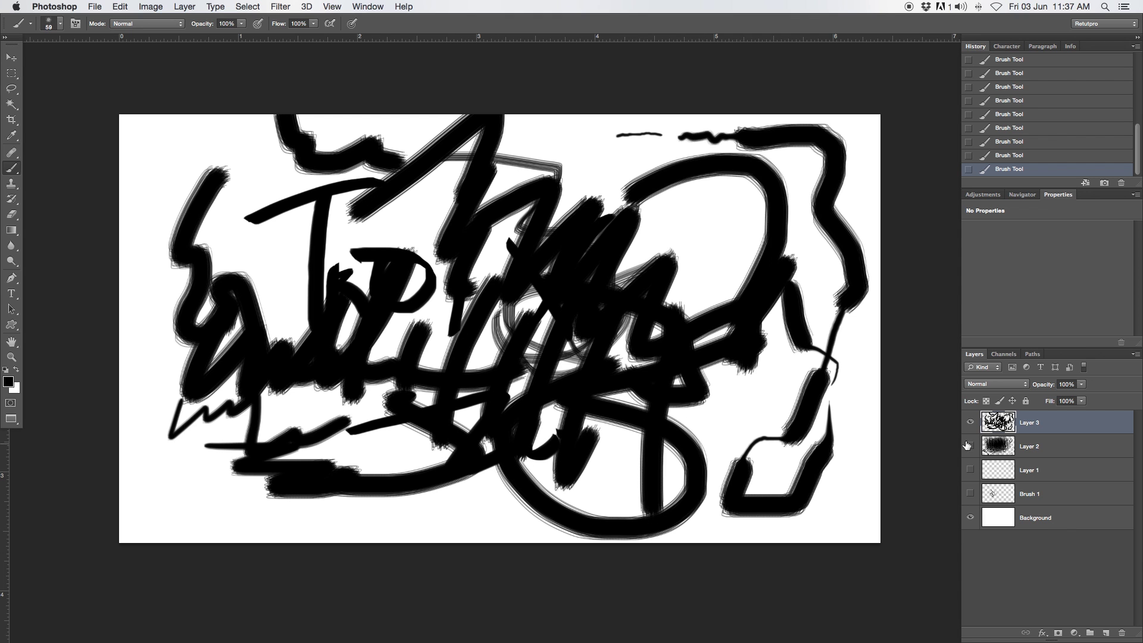
# - Hide Layer 3 and create a new empty layer above it
pyautogui.click(971, 422)
pyautogui.click(1107, 632)
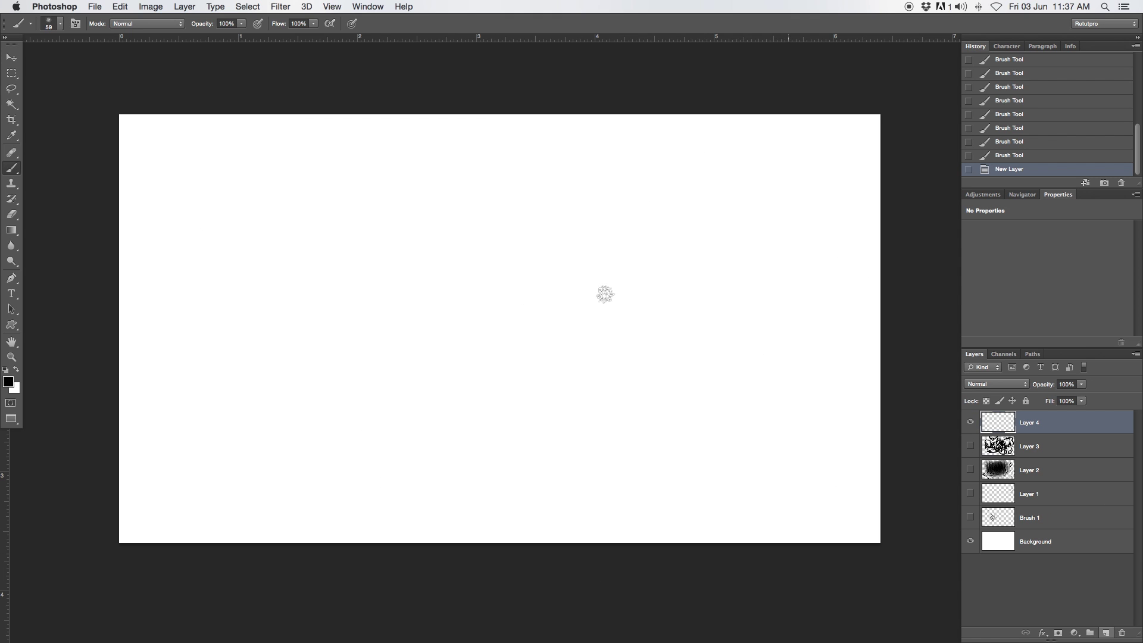
# - Browse the brush presets and select the 664 px coffee-ring brush, undoing any trial stamp on the canvas
pyautogui.click(60, 24)
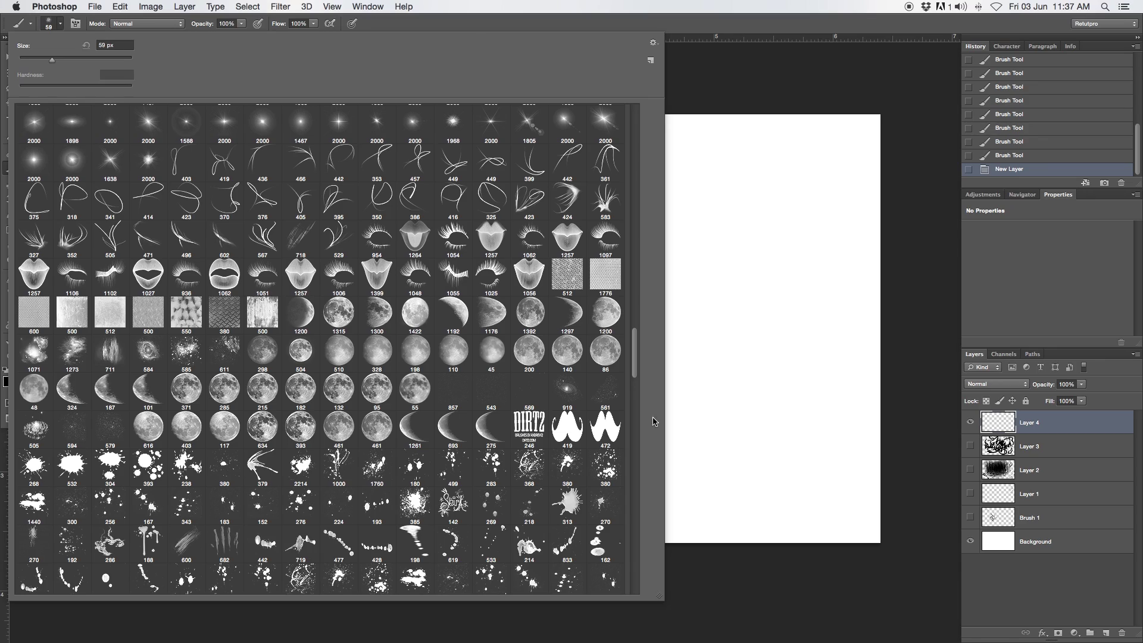
pyautogui.moveTo(638, 374); pyautogui.dragTo(635, 231)
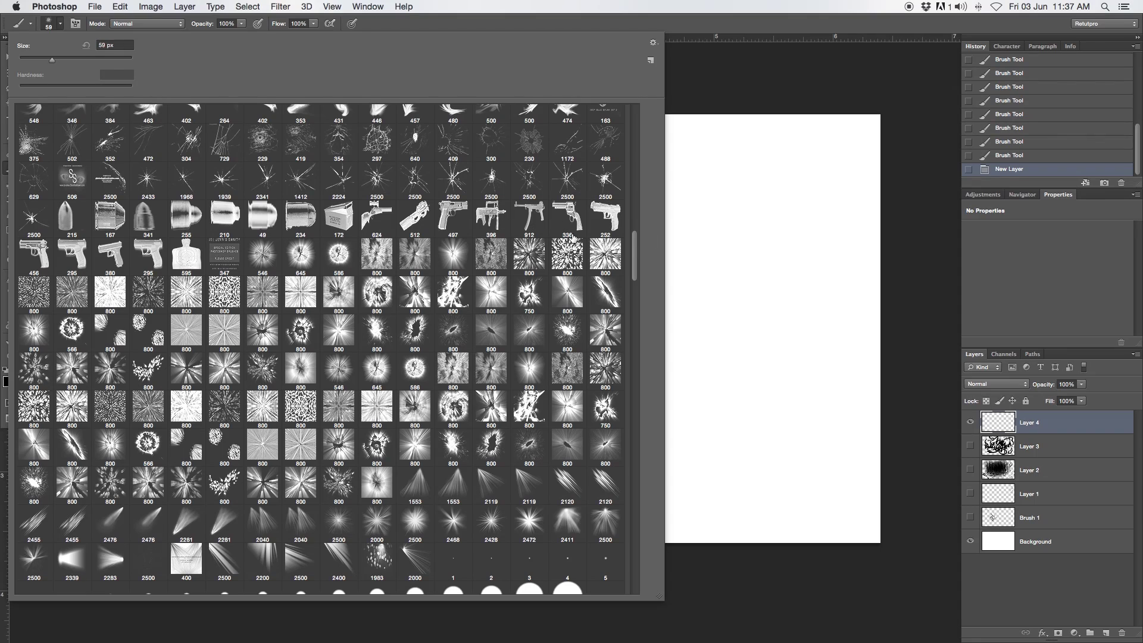
pyautogui.scroll(7, 571, 237)
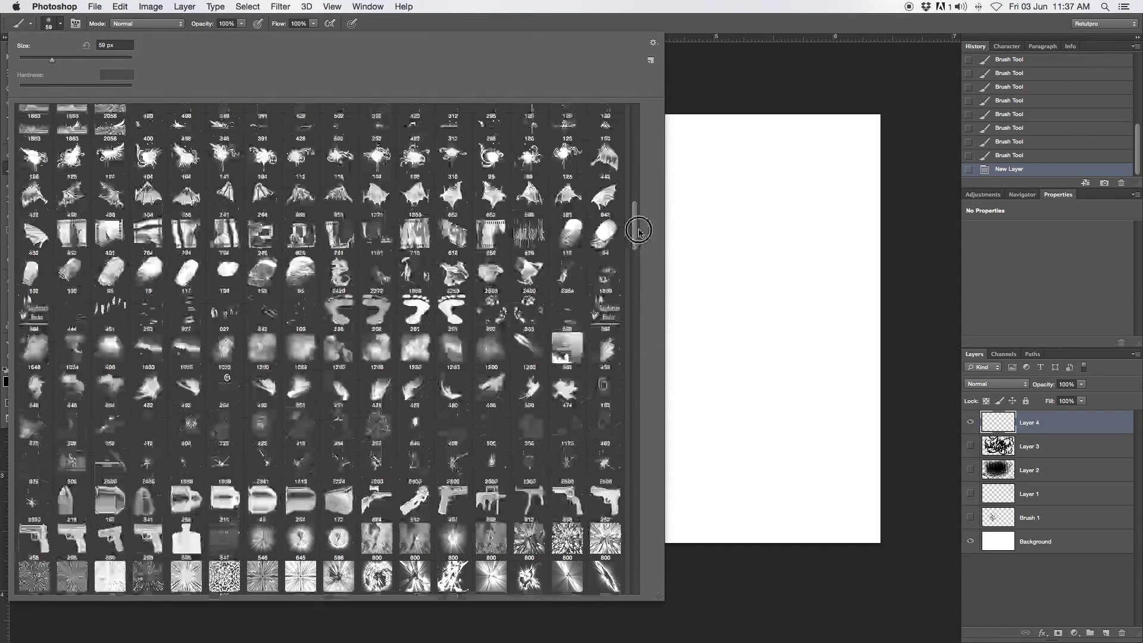
pyautogui.scroll(4, 413, 244)
pyautogui.click(377, 257)
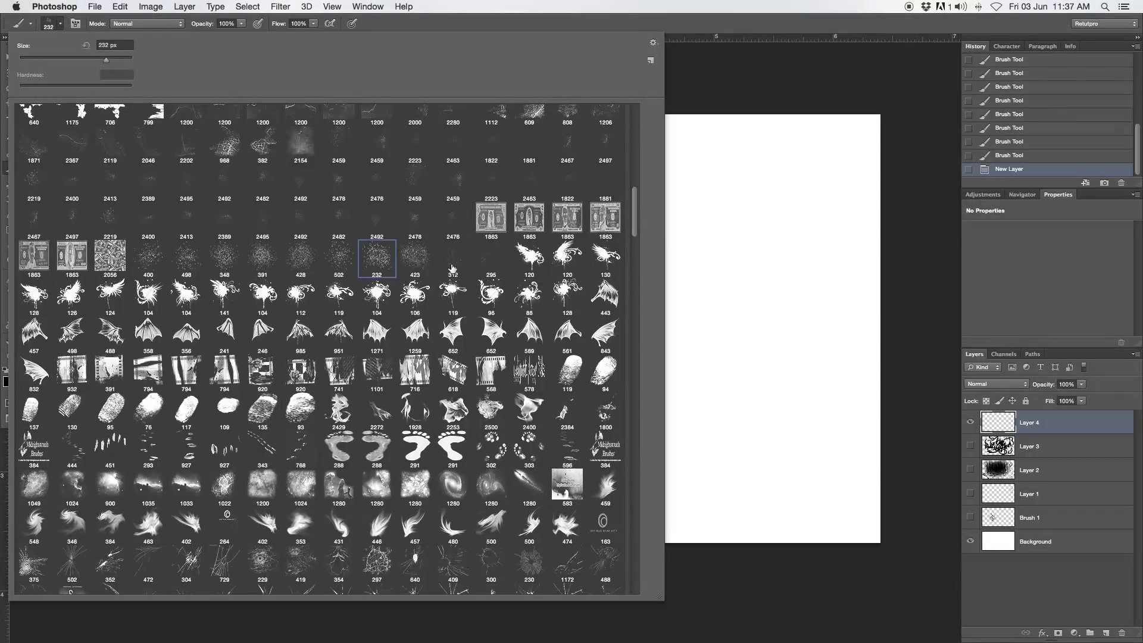
pyautogui.moveTo(629, 214); pyautogui.dragTo(634, 192)
pyautogui.click(183, 173)
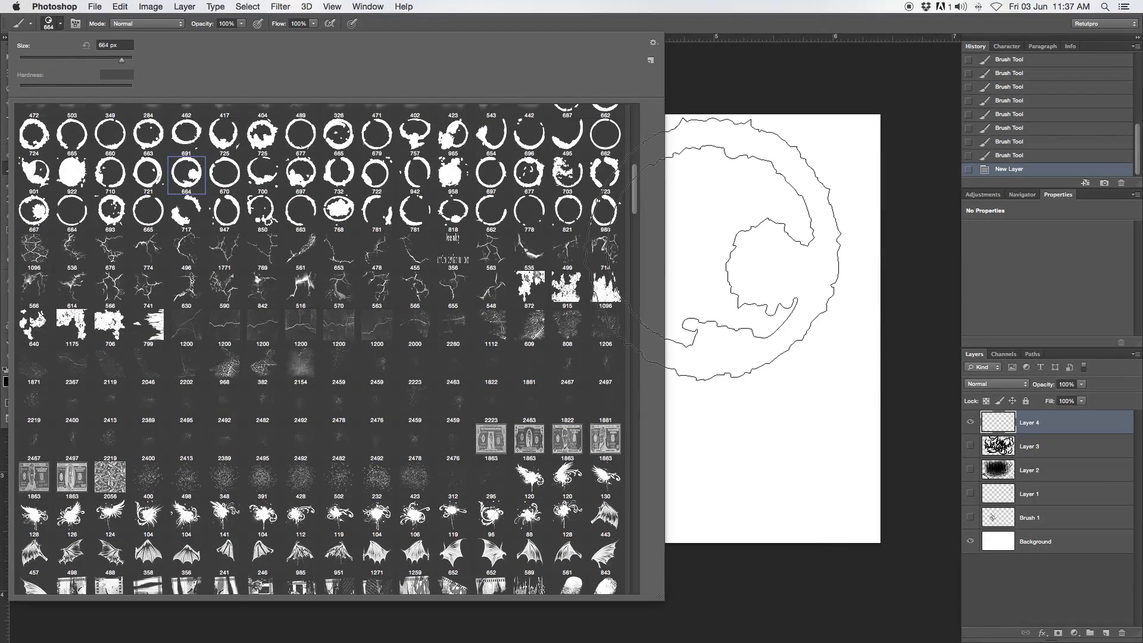
pyautogui.click(719, 307)
pyautogui.press('super+z')
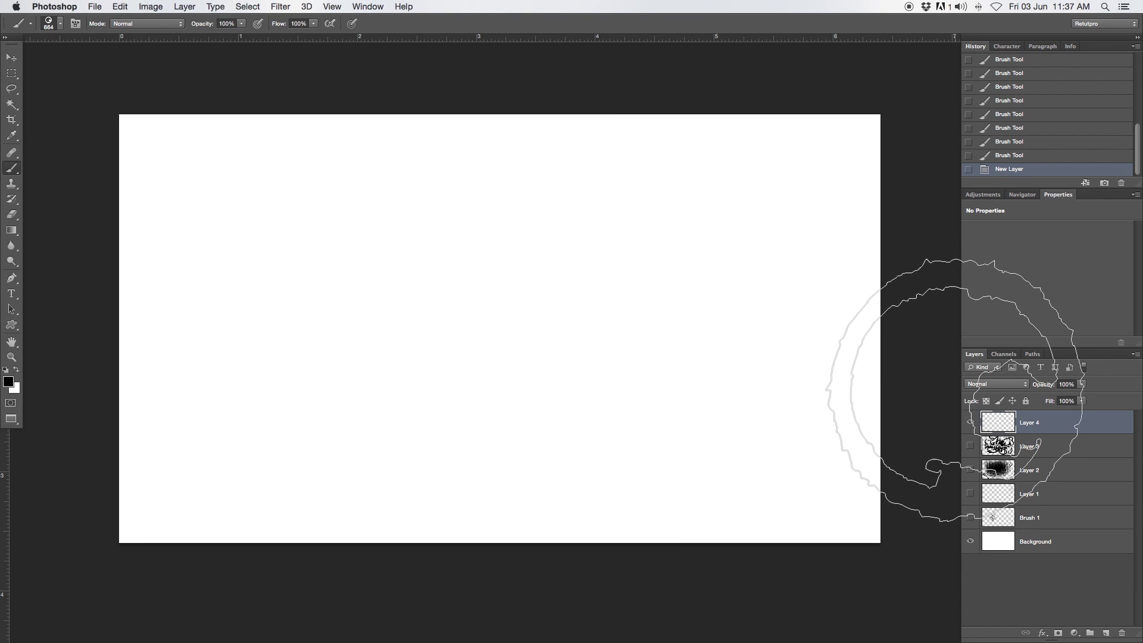
# - Reduce the ring brush to about 90 to 100 px and stamp a cluster of five overlapping black rings on Layer 4
pyautogui.press('[')
pyautogui.press('[')
pyautogui.press('[')
pyautogui.press('[')
pyautogui.press('[')
pyautogui.press('[')
pyautogui.click(736, 288)
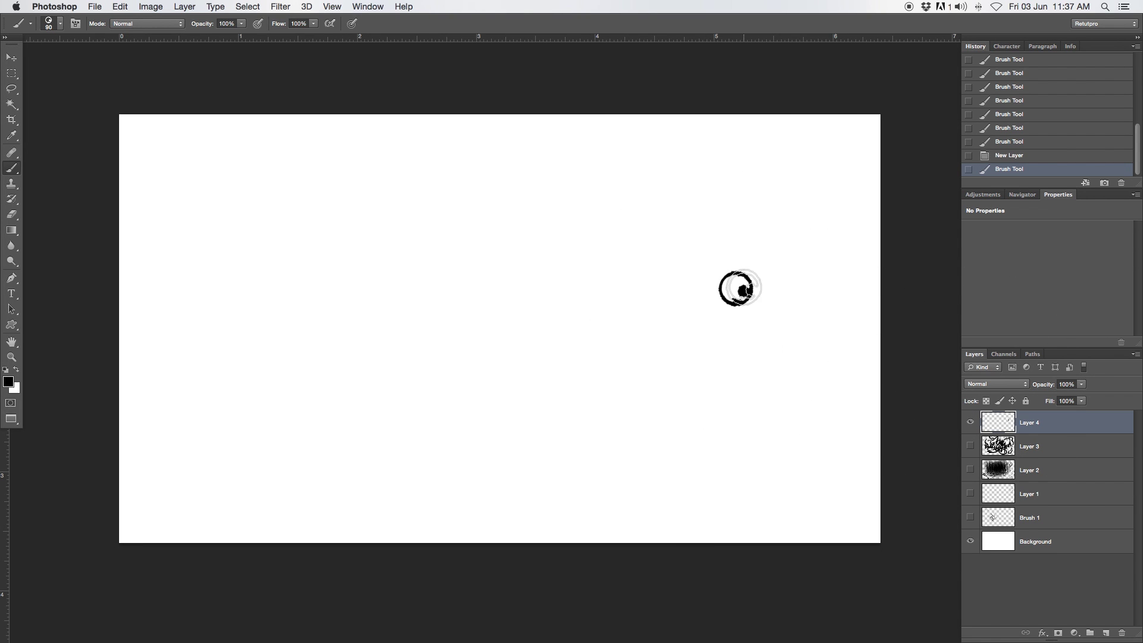
pyautogui.click(708, 272)
pyautogui.click(736, 264)
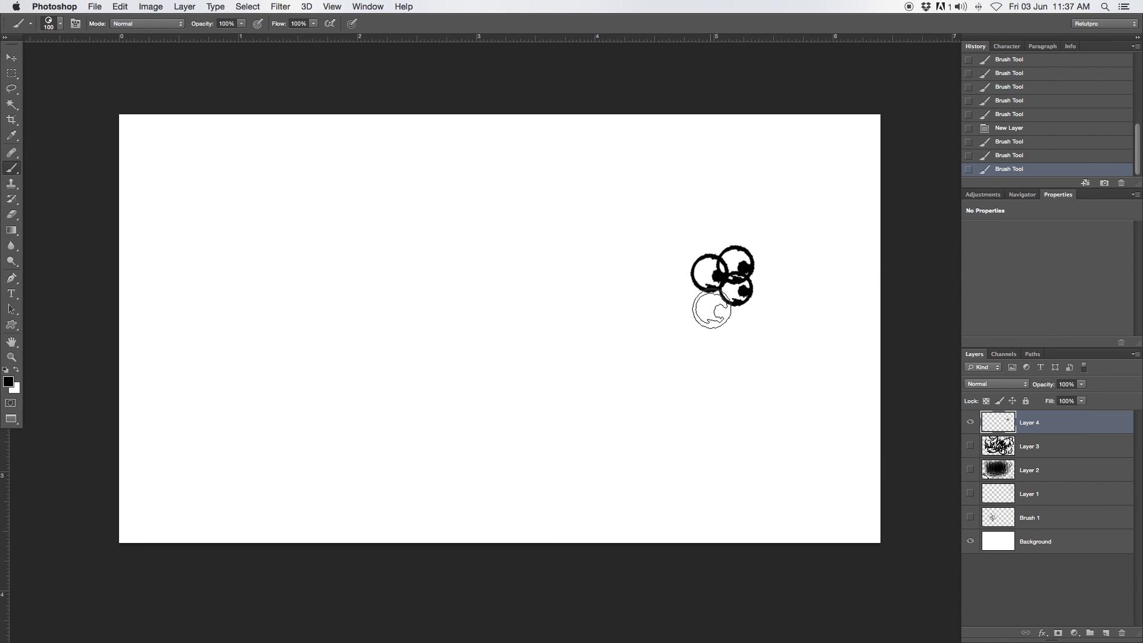
pyautogui.click(714, 302)
pyautogui.click(755, 297)
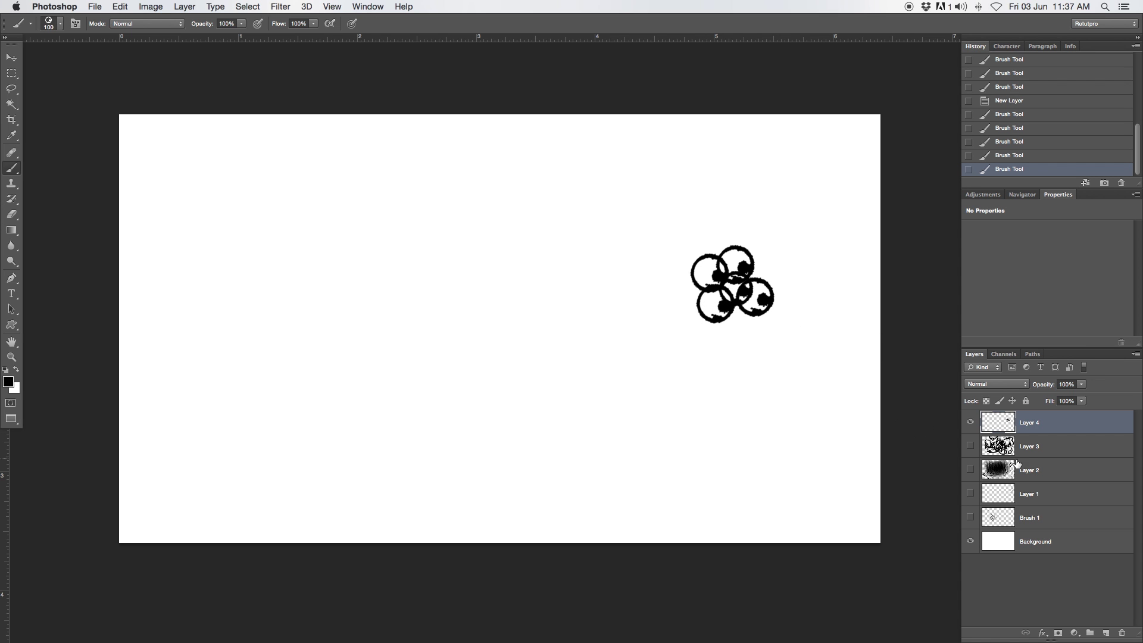